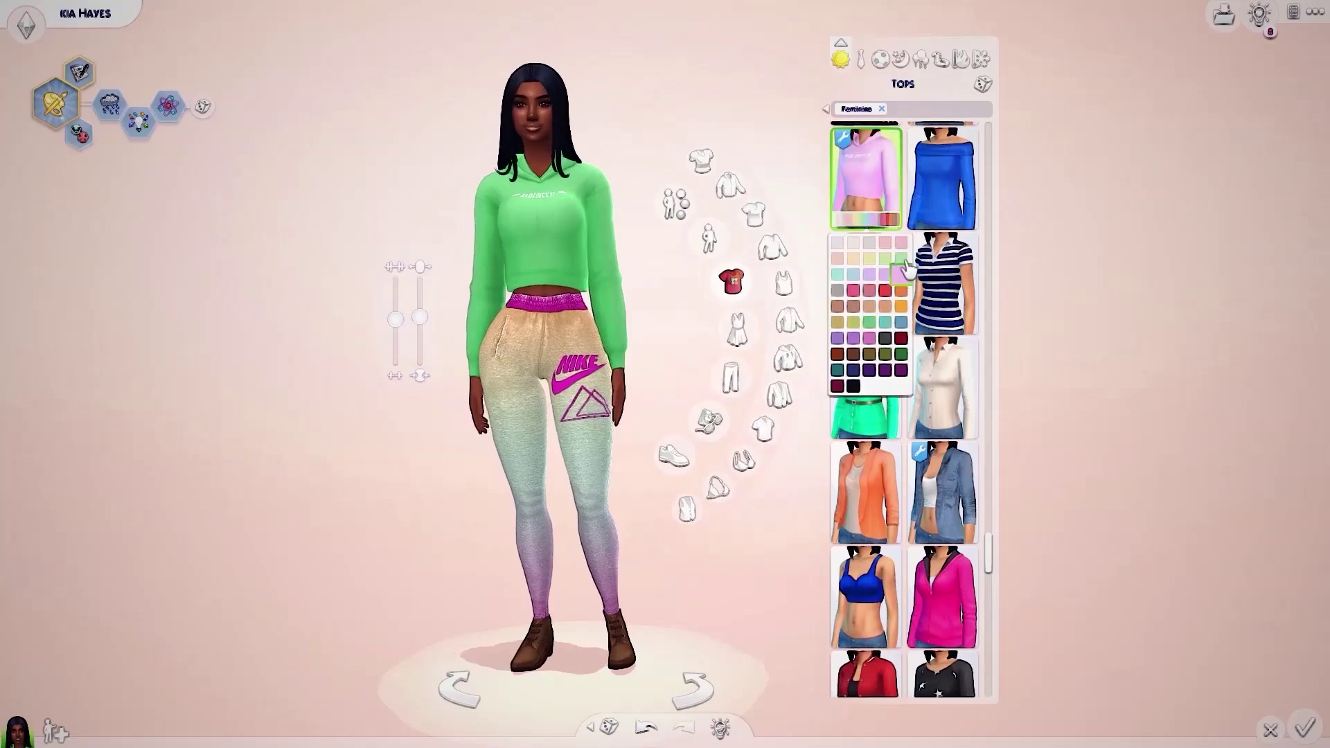
- Recolour the sim's hoodie magenta-pink, then try curly ponytail and curly puffs hairstyles
left_click(886, 259)
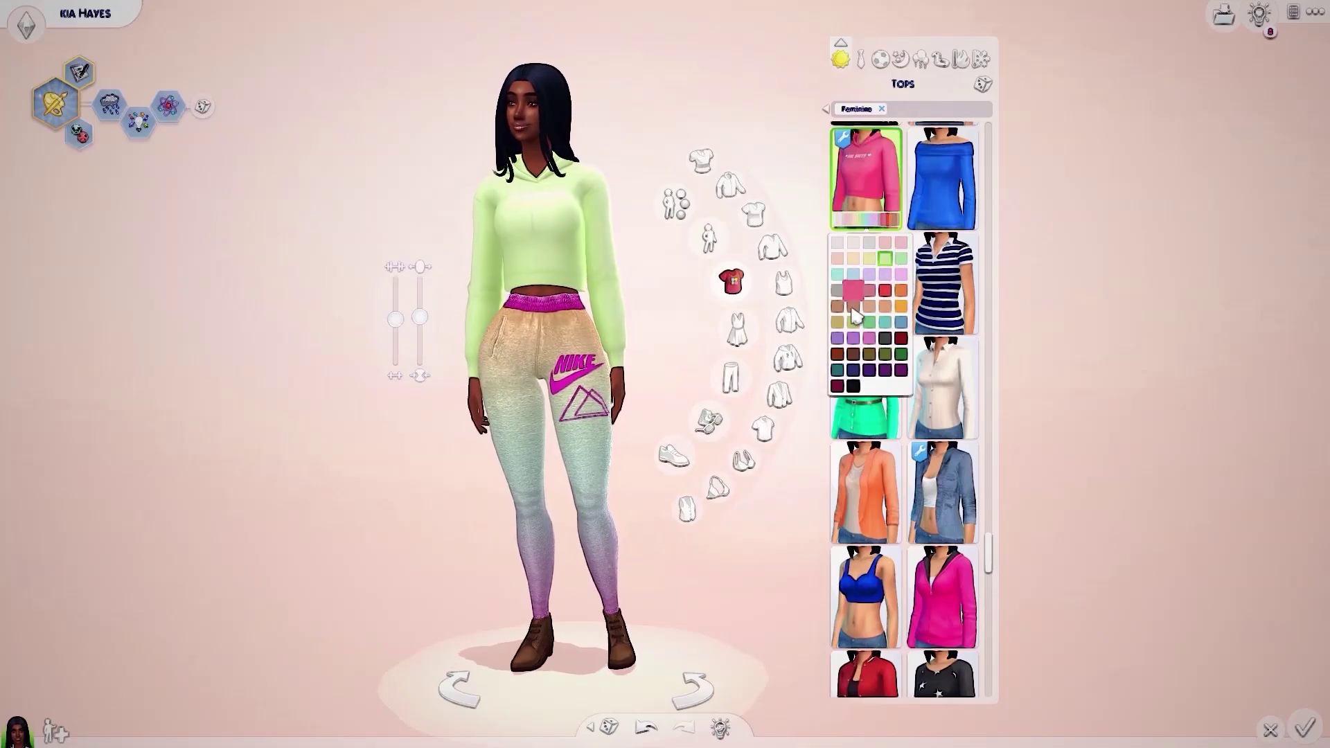
left_click(869, 337)
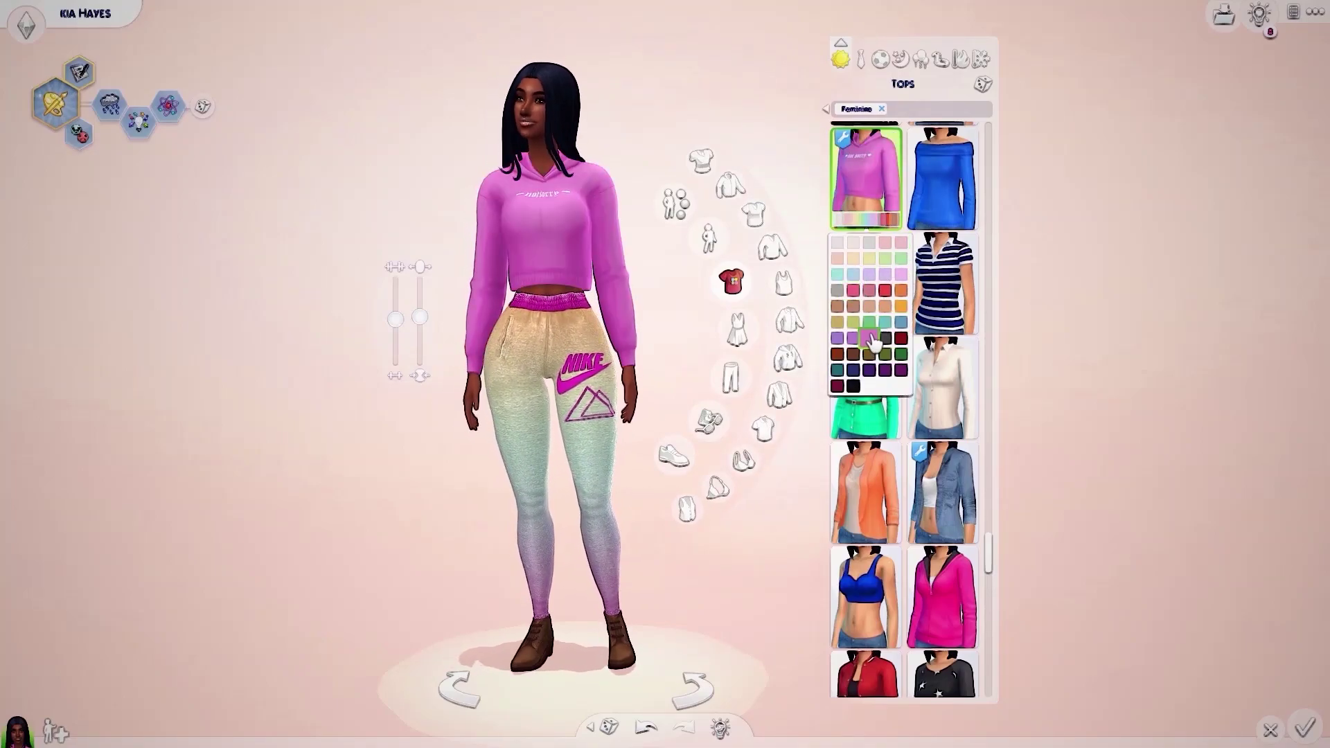
left_click(530, 110)
left_click(934, 617)
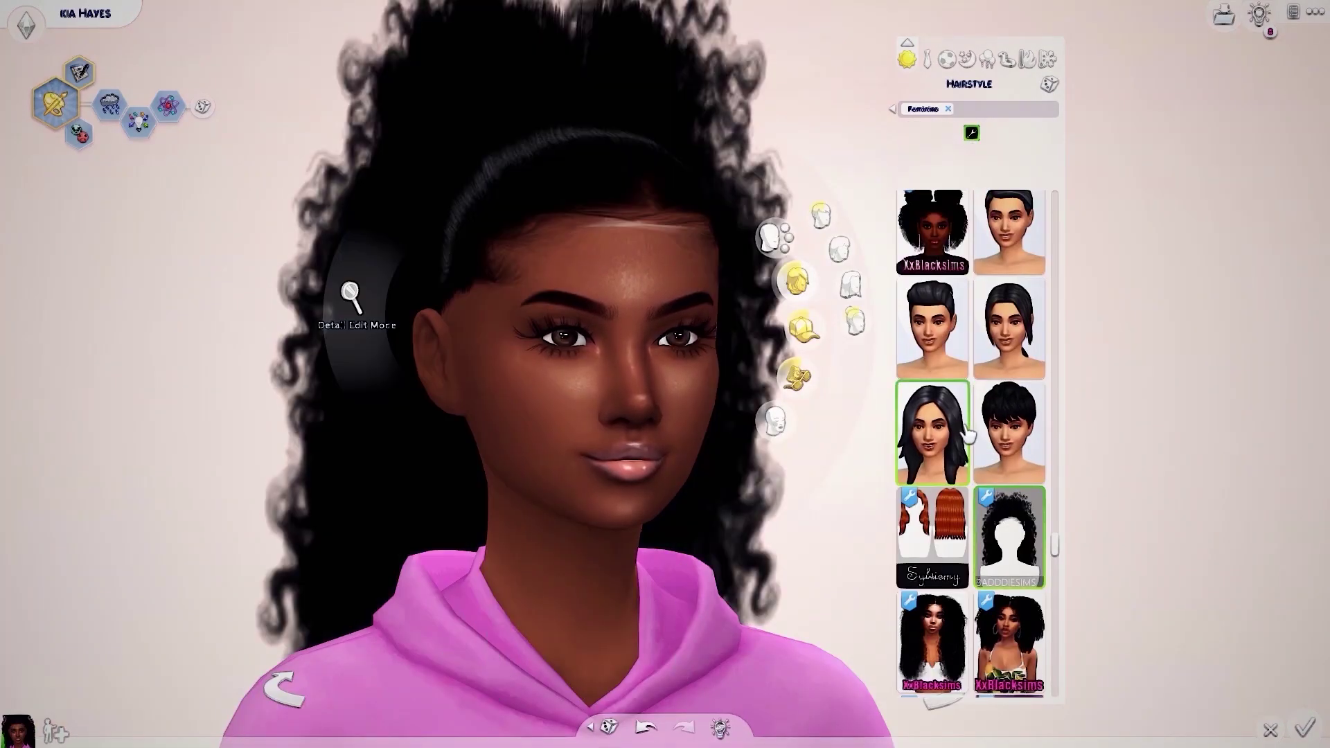
scroll(970, 451, "down", 5)
left_click(1008, 419)
- Try long braids, then settle on the braided space-buns hairstyle
scroll(970, 450, "down", 5)
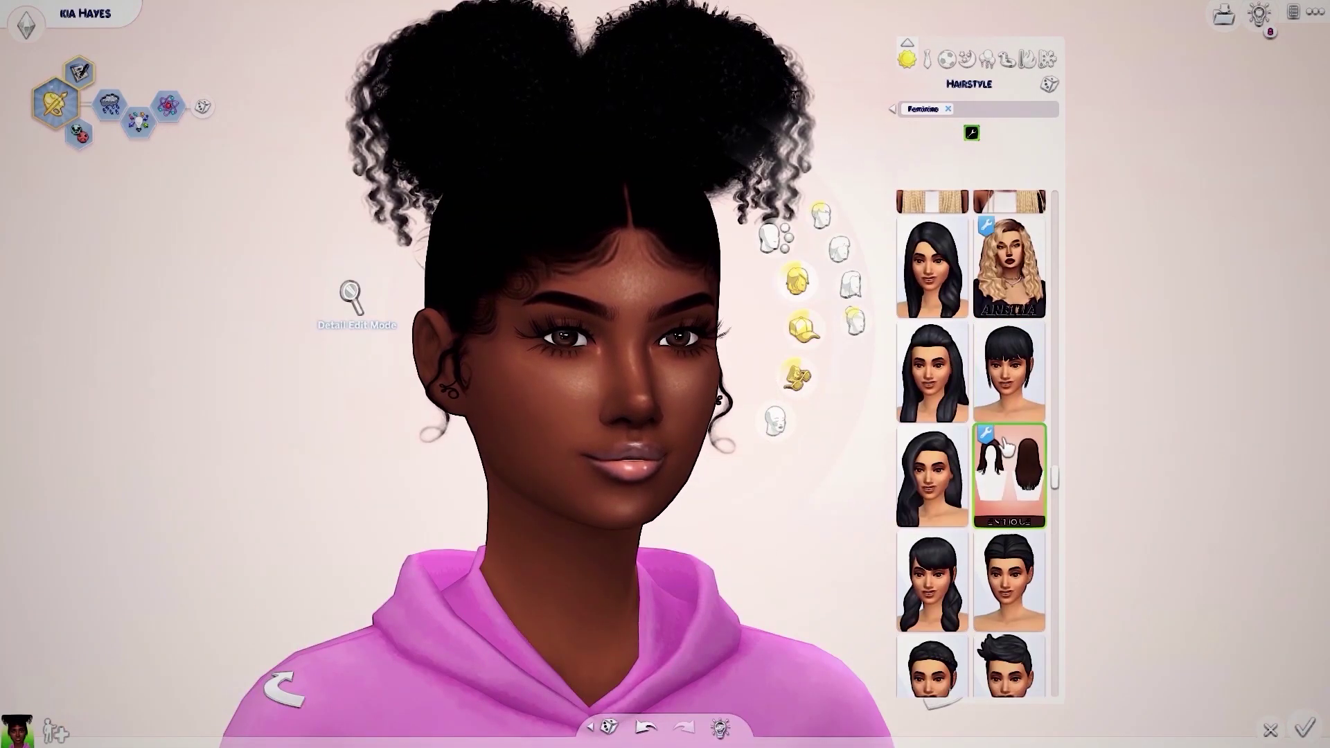
scroll(970, 450, "down", 5)
left_click(1010, 388)
left_click(397, 163)
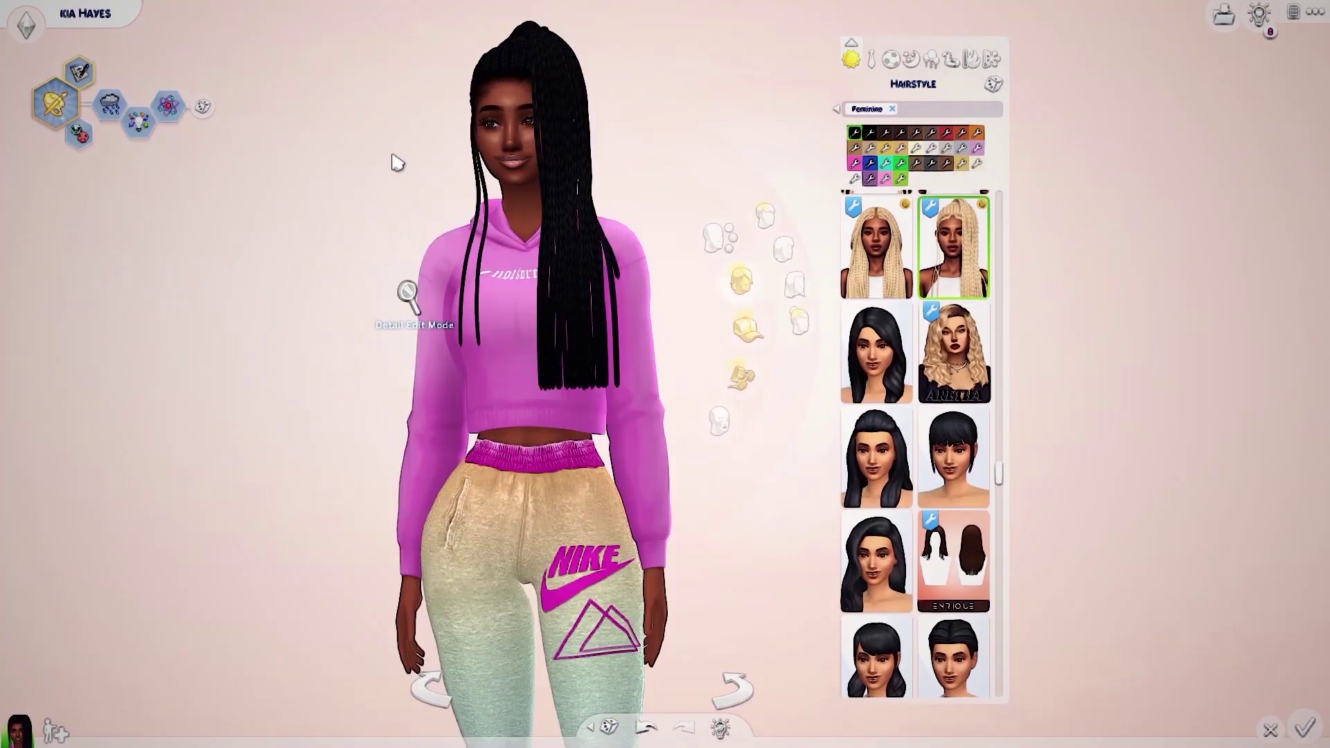
scroll(397, 162, "up", 2)
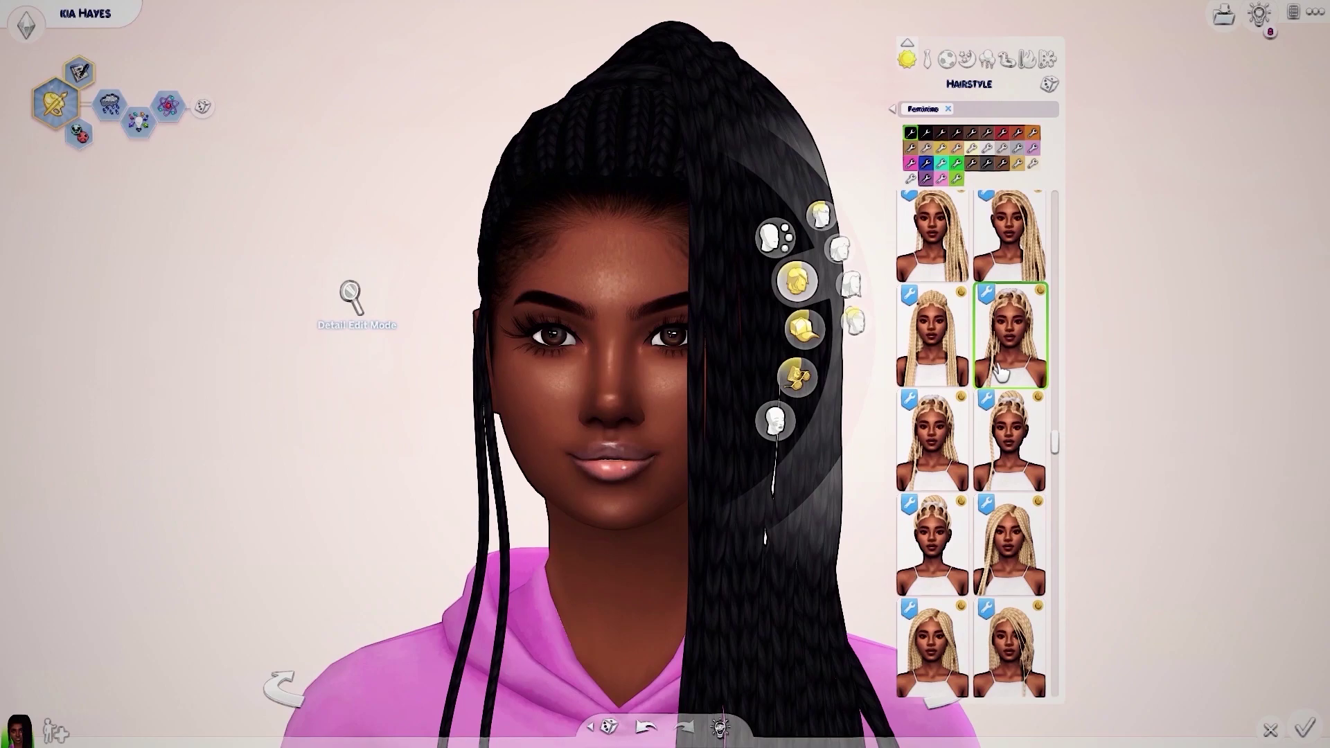
scroll(1002, 372, "up", 2)
left_click(1018, 299)
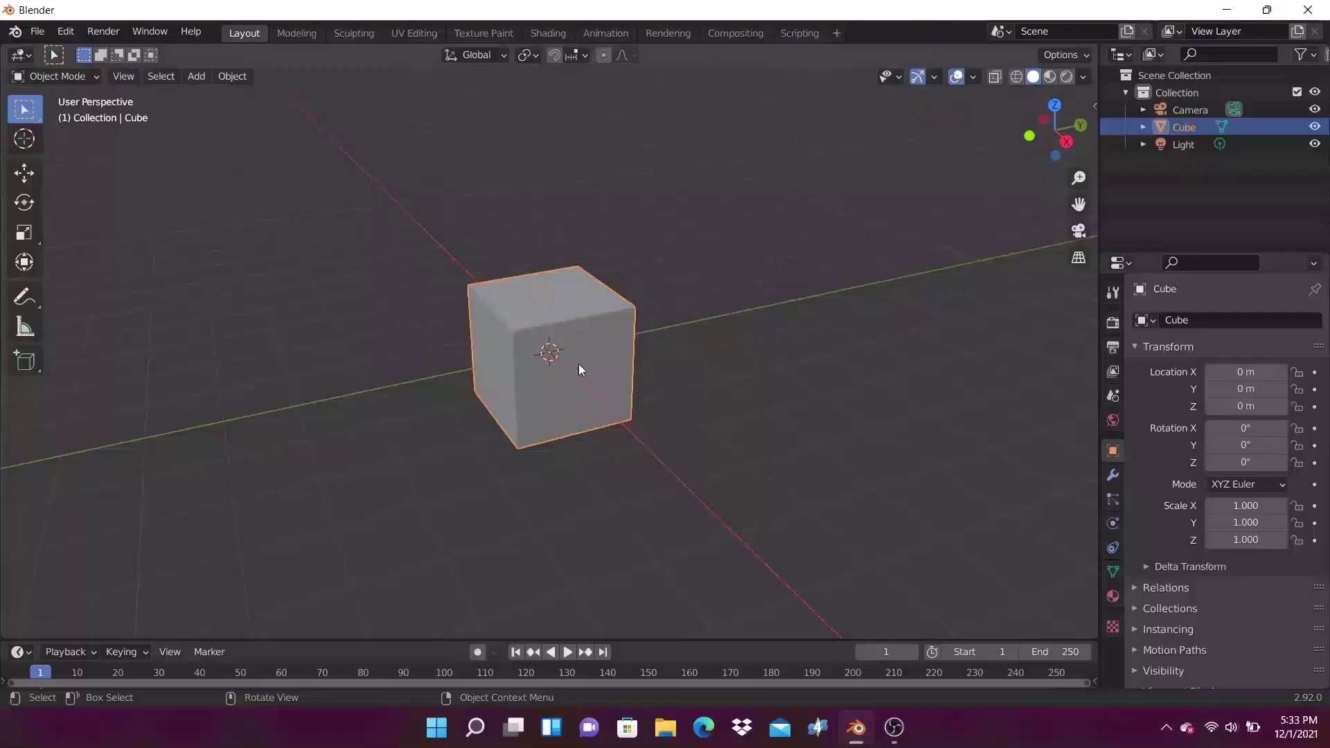
right_click(559, 399)
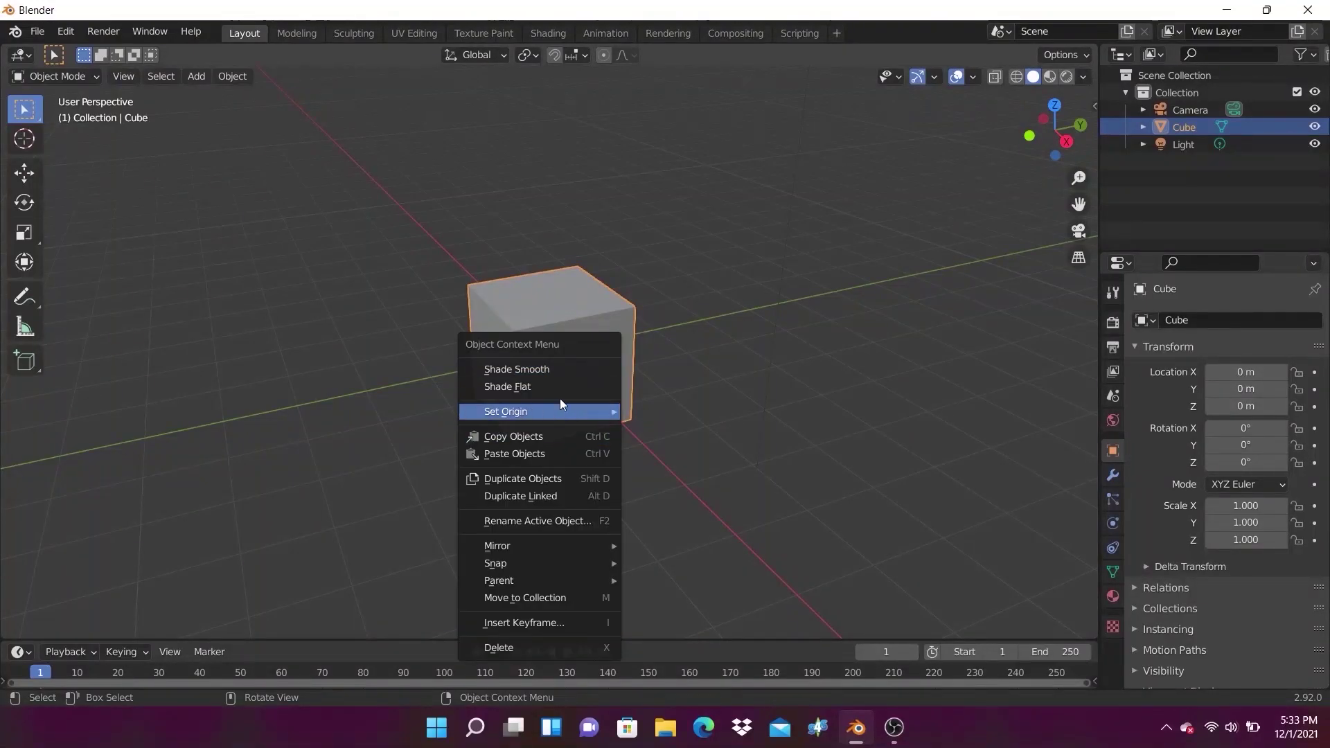
- Delete Blender's default cube, then import the Sim rig and bedroom scene from File
left_click(490, 648)
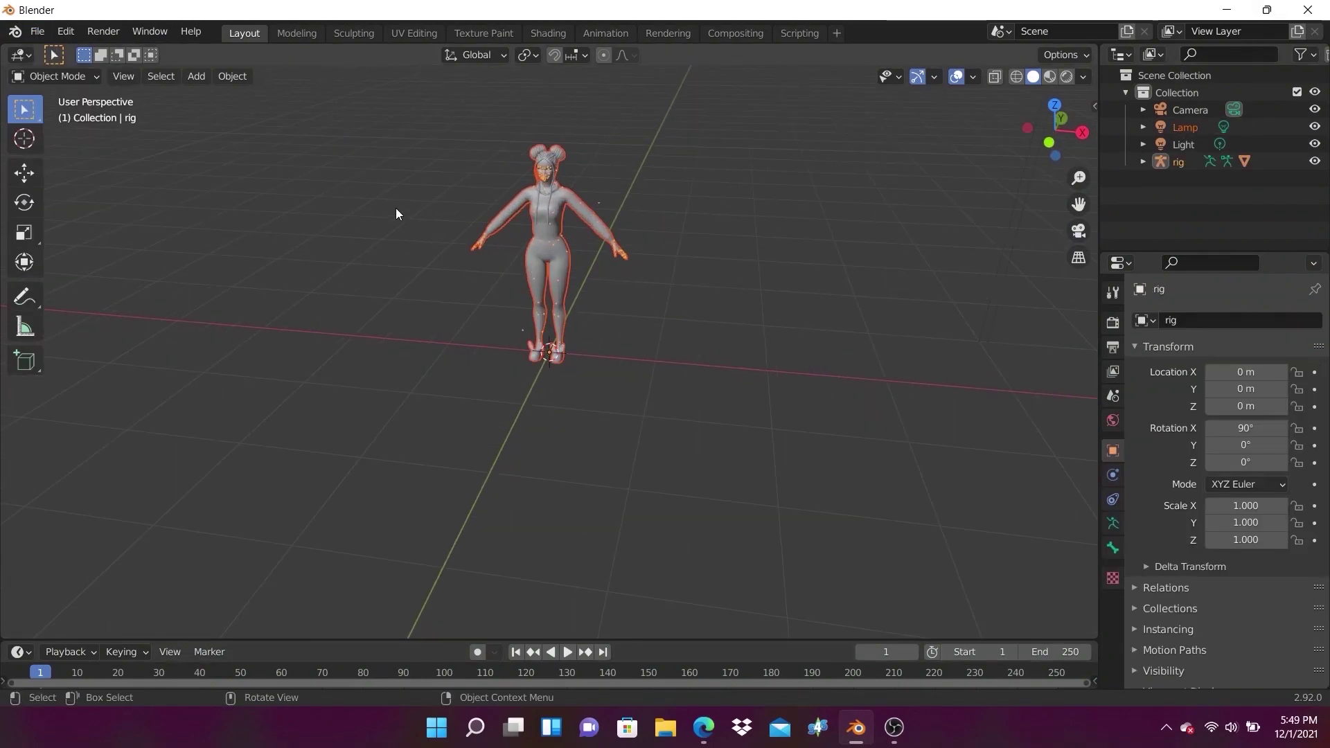
left_click(38, 33)
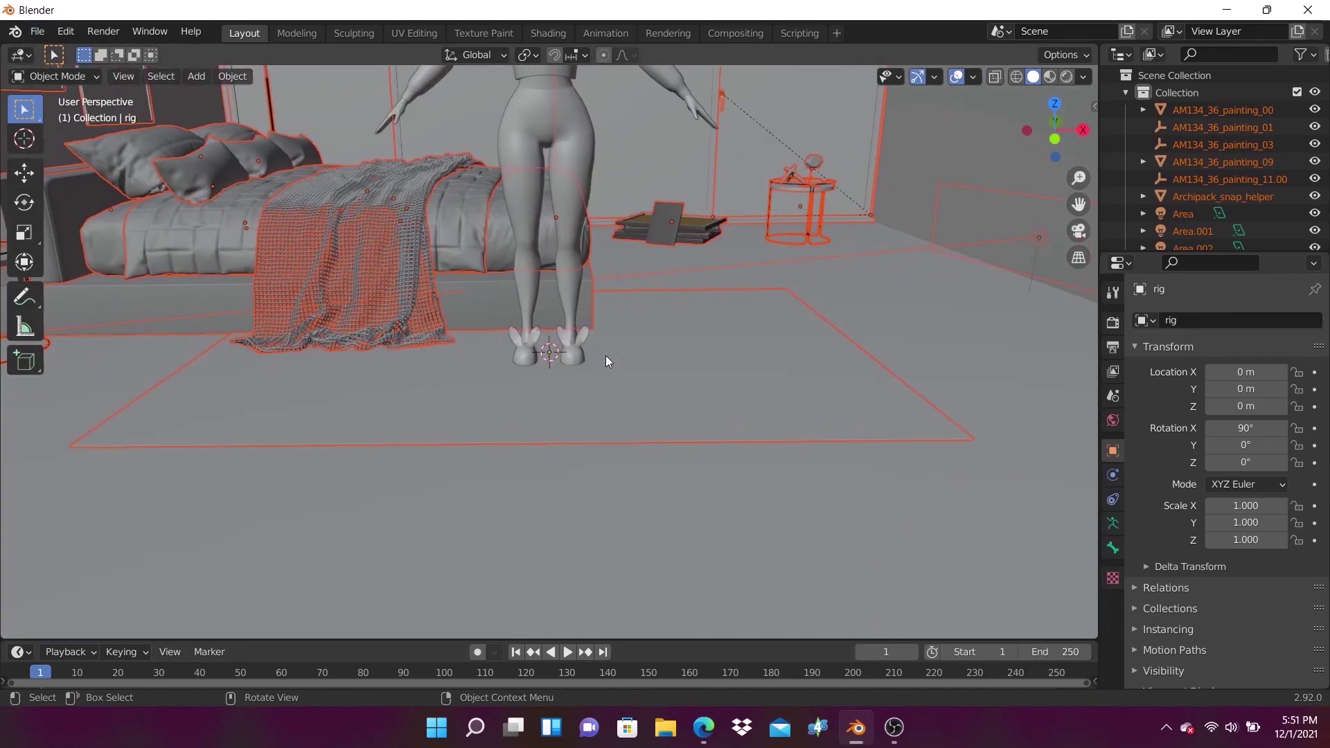
- Delete the Cube.002 object, undoing once and deleting it again
mouse_move(606, 355)
middle_mouse_down()
mouse_move(517, 360)
mouse_move(589, 343)
mouse_move(594, 115)
middle_mouse_up()
left_click(338, 134)
right_click(338, 134)
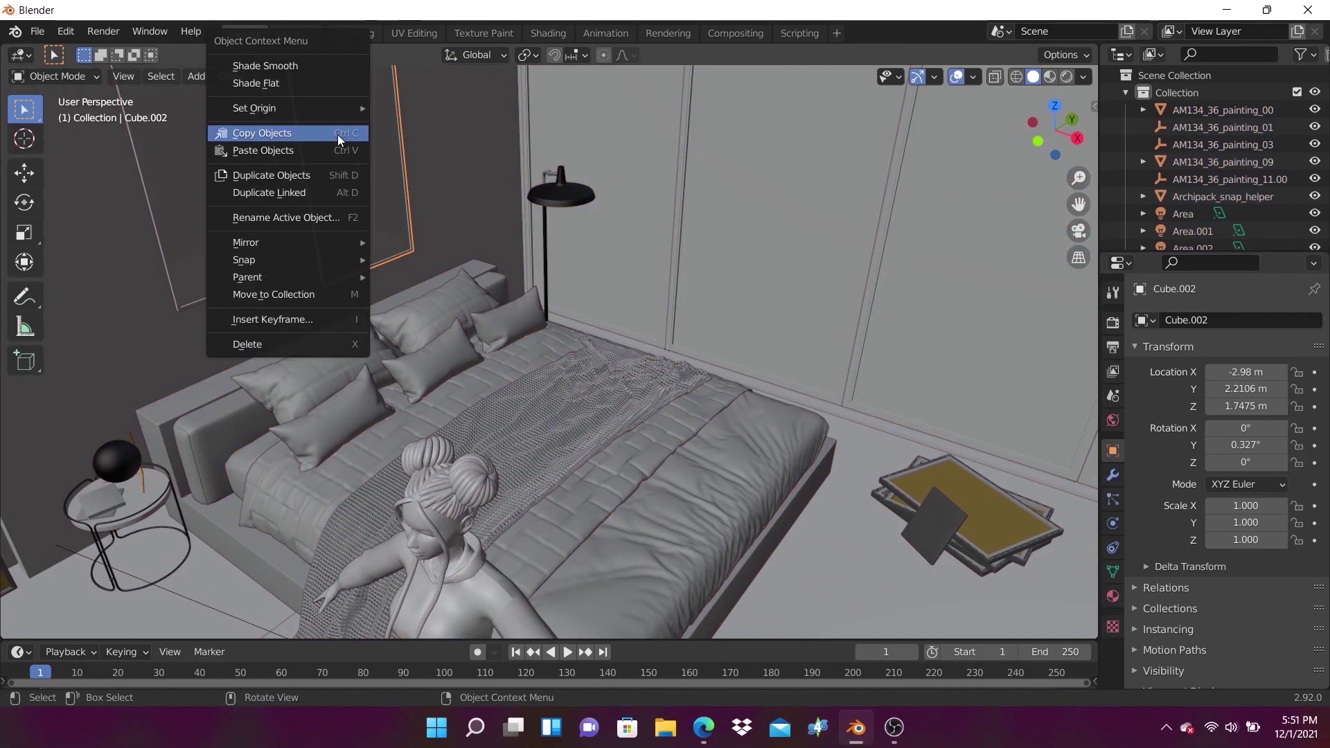
left_click(326, 344)
key("ctrl+z")
right_click(143, 338)
left_click(143, 339)
- Delete two window panels from the bedroom's back wall
mouse_move(301, 122)
middle_mouse_down()
mouse_move(687, 420)
mouse_move(838, 322)
middle_mouse_up()
left_click(797, 334)
right_click(797, 334)
left_click(797, 338)
middle_click_drag(838, 388, 775, 380)
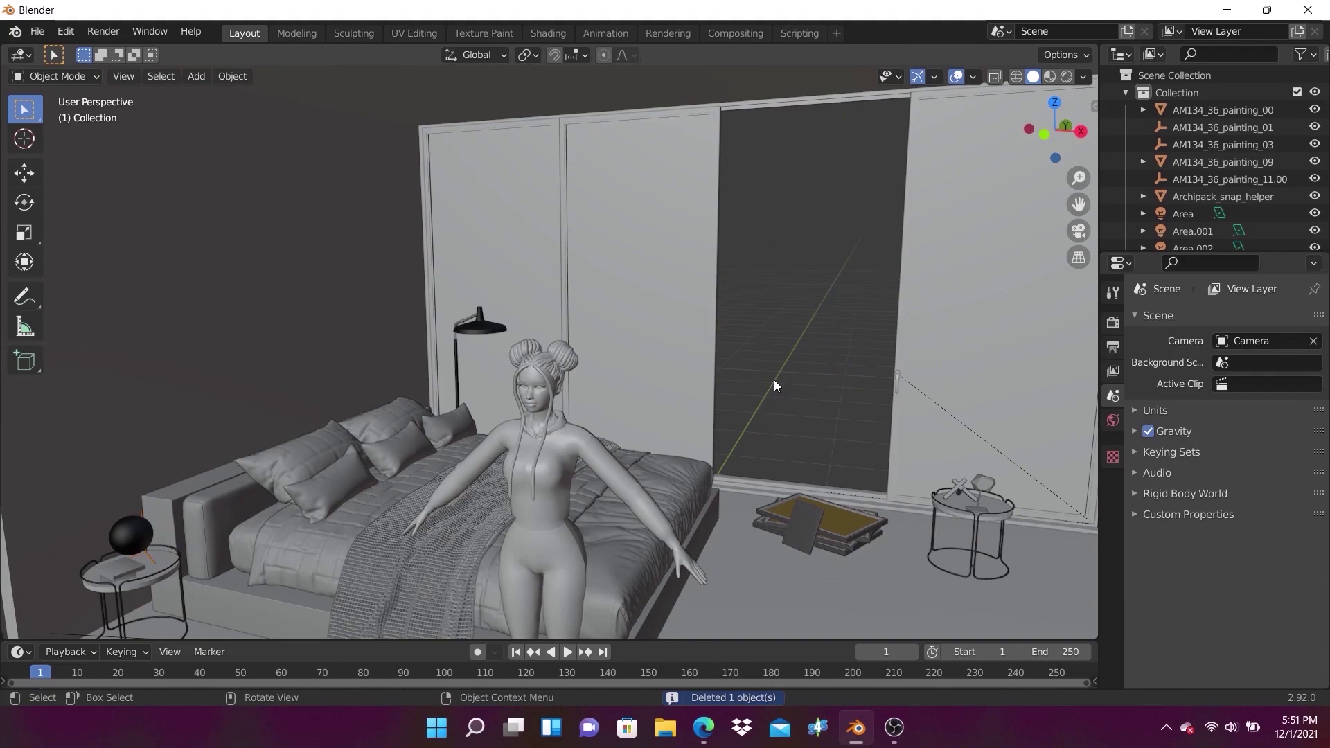
left_click(667, 344)
right_click(667, 343)
left_click(668, 344)
- Delete another window panel and the white panel on the right wall
left_click(477, 284)
right_click(393, 348)
left_click(393, 348)
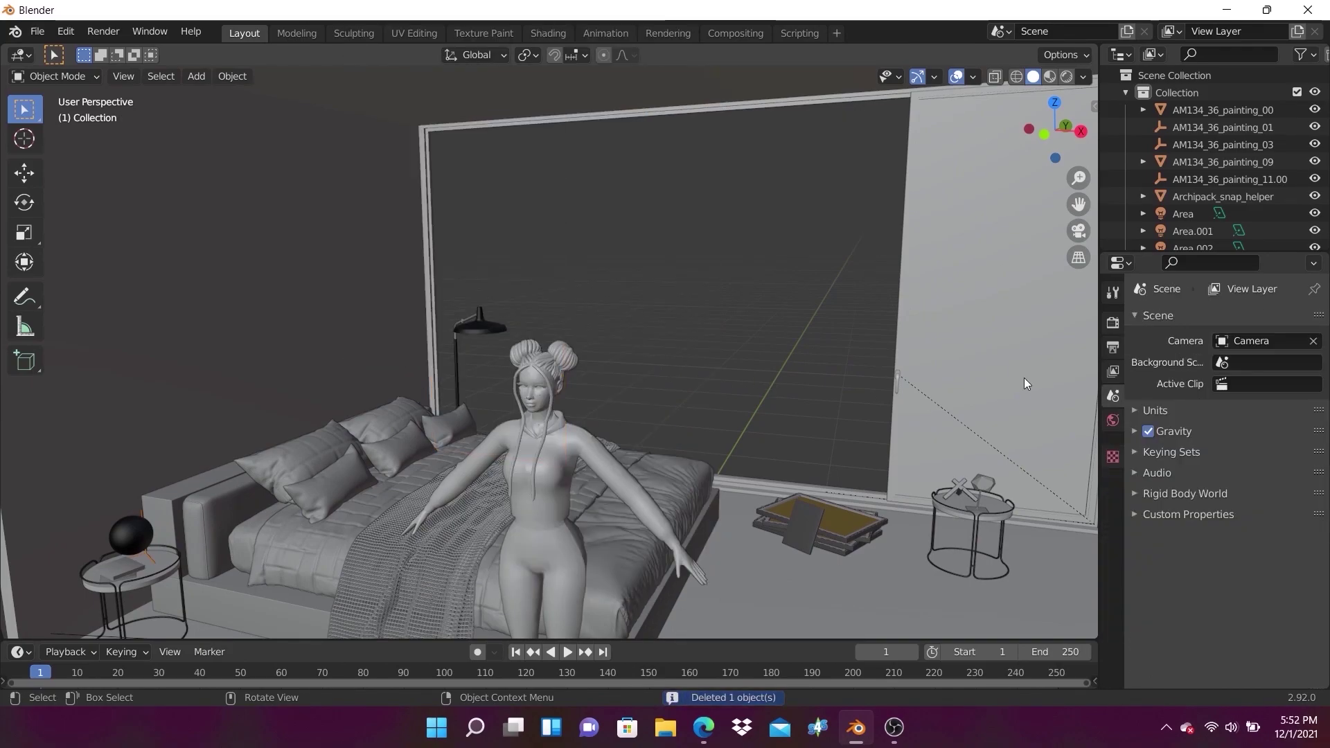
left_click(1024, 384)
key("Delete")
- Select the kiaHayes character and view the room from outside
middle_click_drag(857, 405, 554, 496)
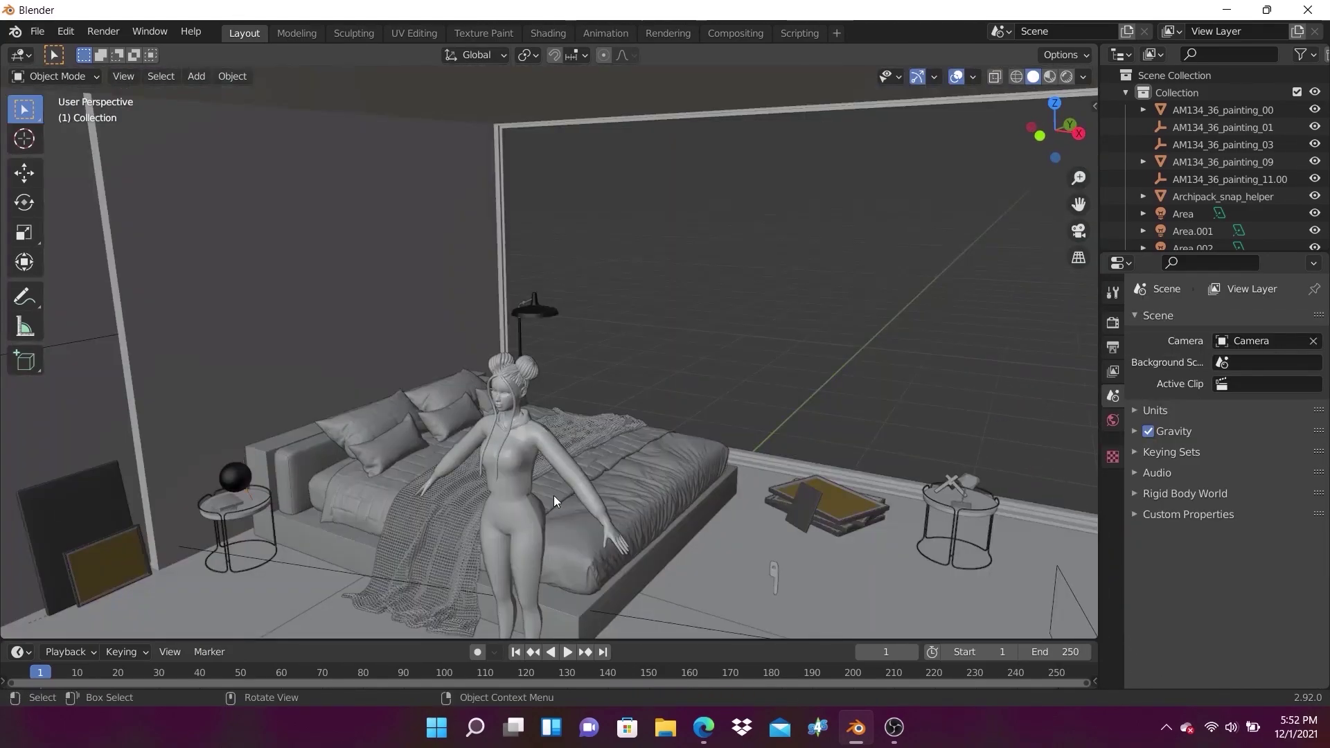
left_click(554, 496)
scroll(679, 446, "down", 5)
mouse_move(617, 467)
middle_mouse_down()
mouse_move(643, 475)
mouse_move(596, 456)
middle_mouse_up()
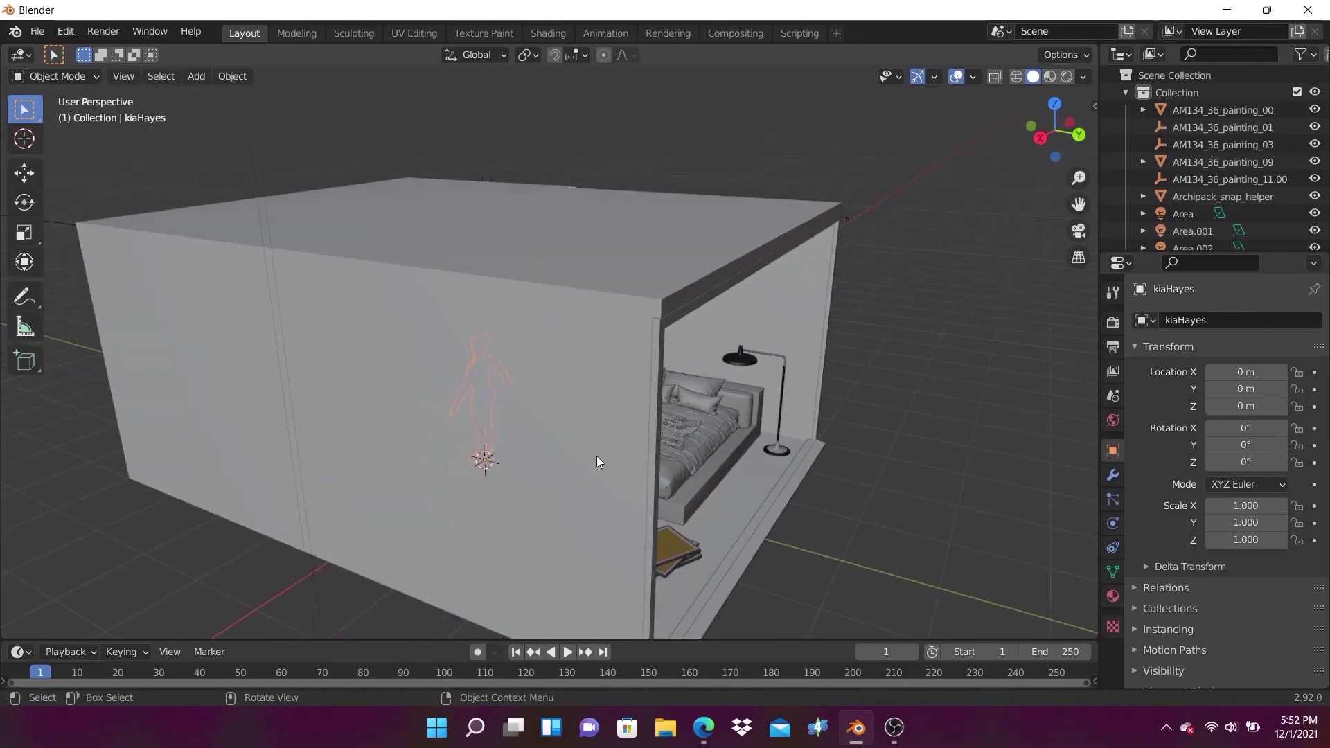
- Add a plane and slide it along Y away from the room
scroll(596, 456, "down", 3)
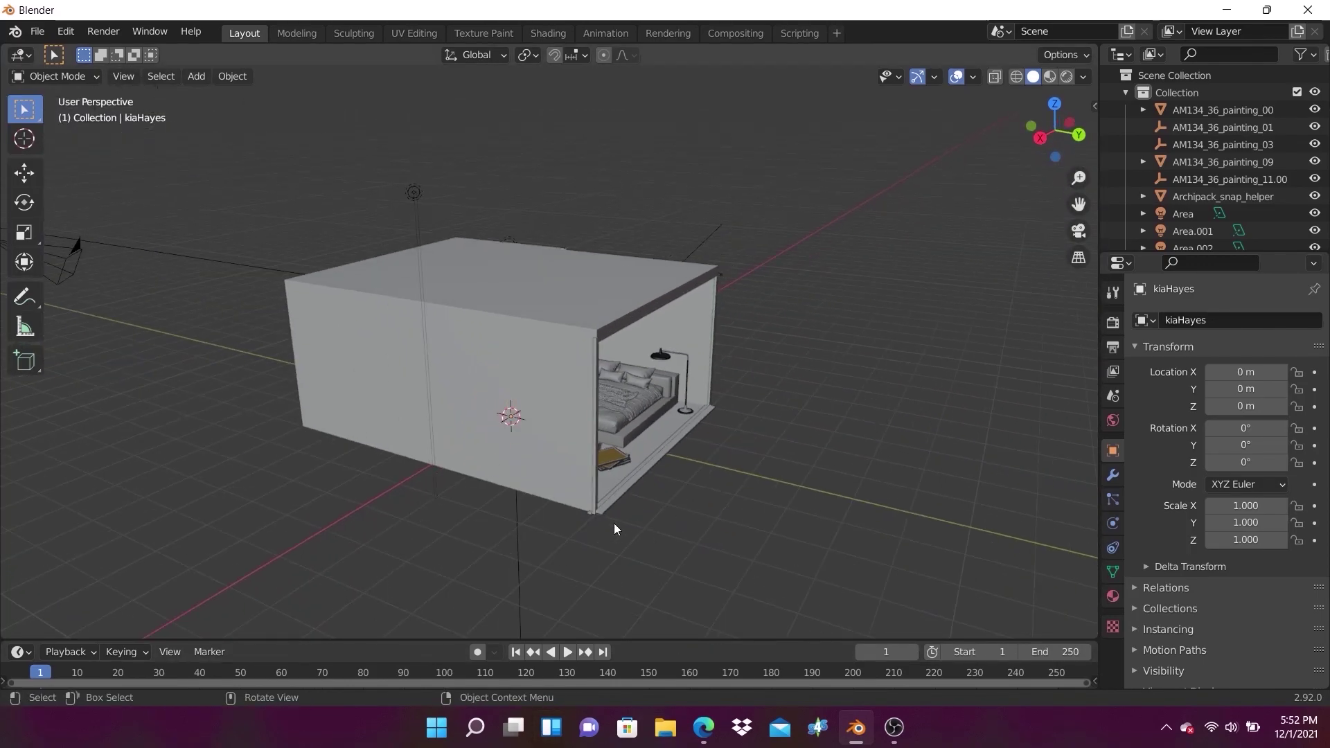
key("shift+a")
left_click(683, 525)
scroll(612, 377, "down", 3)
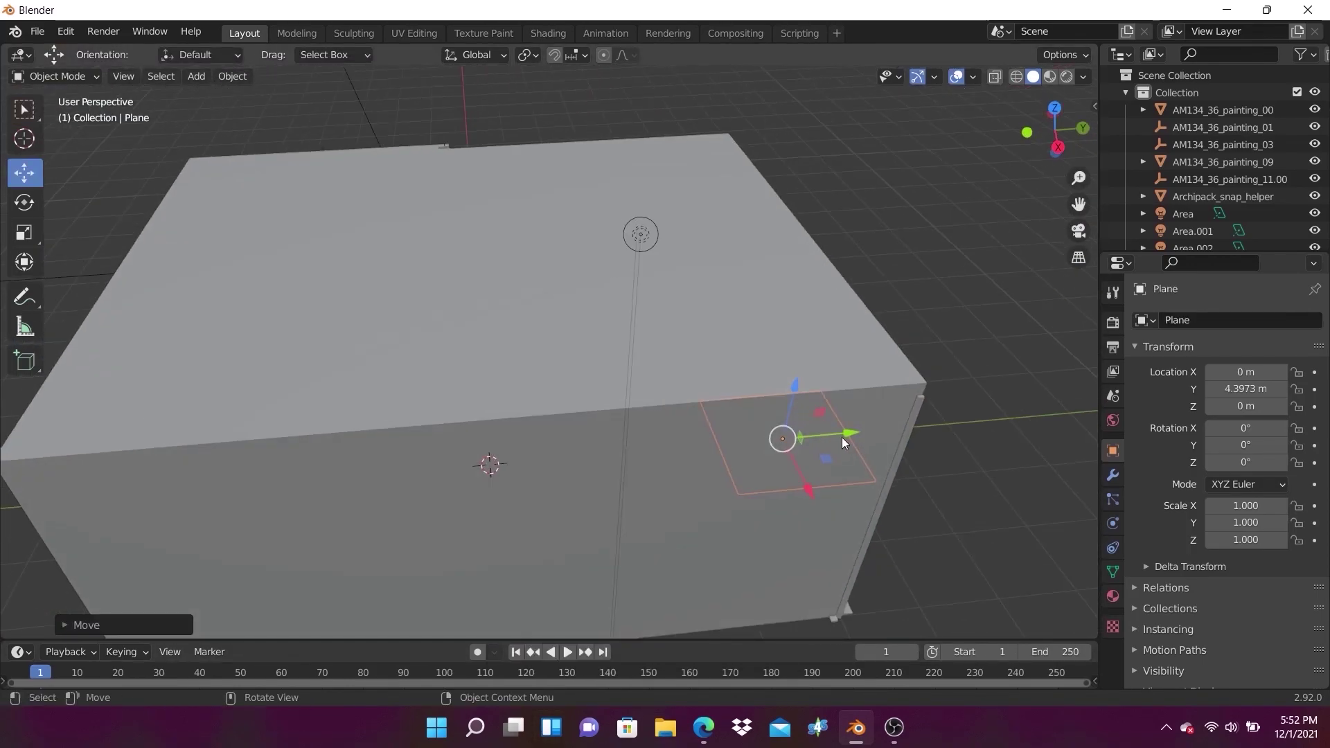
left_click_drag(842, 438, 918, 480)
middle_click_drag(918, 480, 572, 451)
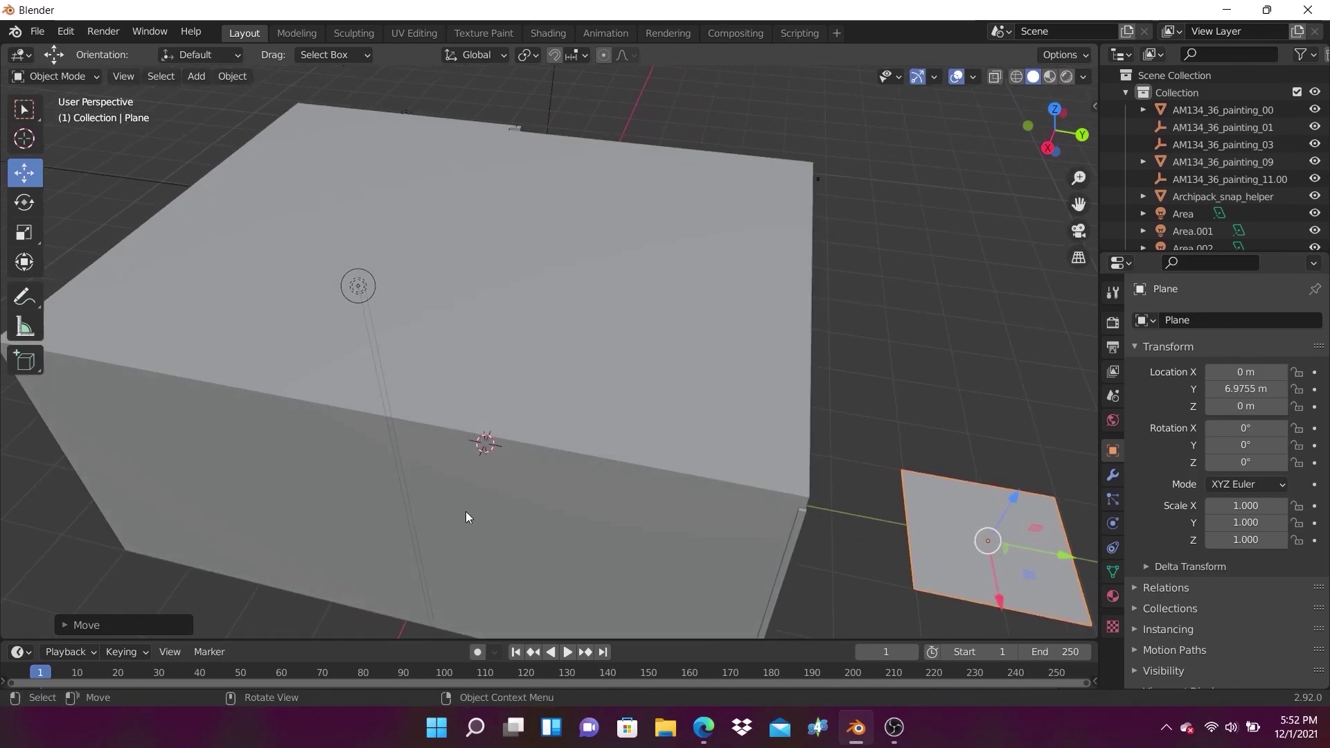
- Scale the plane wider along X and longer along Y (about 2.998 × 2.599)
mouse_move(465, 516)
middle_mouse_down()
mouse_move(861, 470)
mouse_move(4, 265)
middle_mouse_up()
left_click_drag(991, 483, 1023, 550)
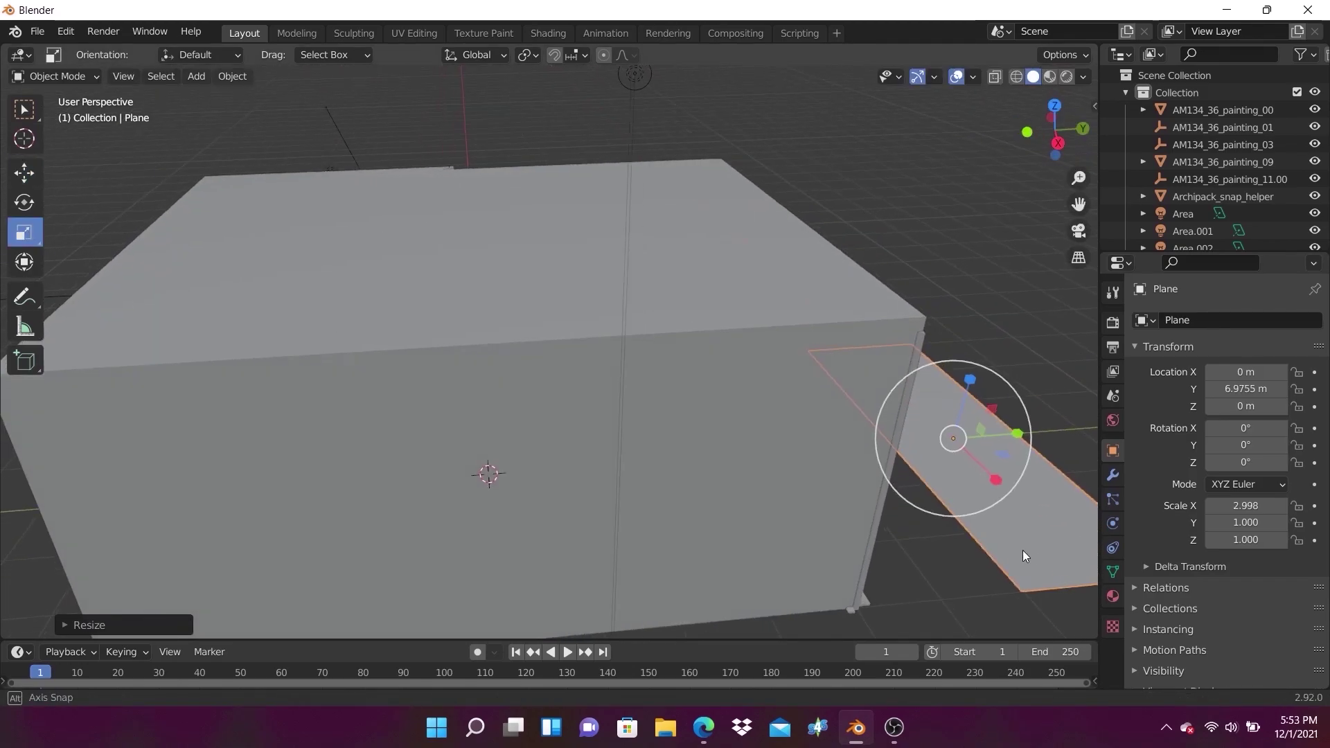
scroll(900, 499, "down", 4)
left_click_drag(841, 481, 965, 504)
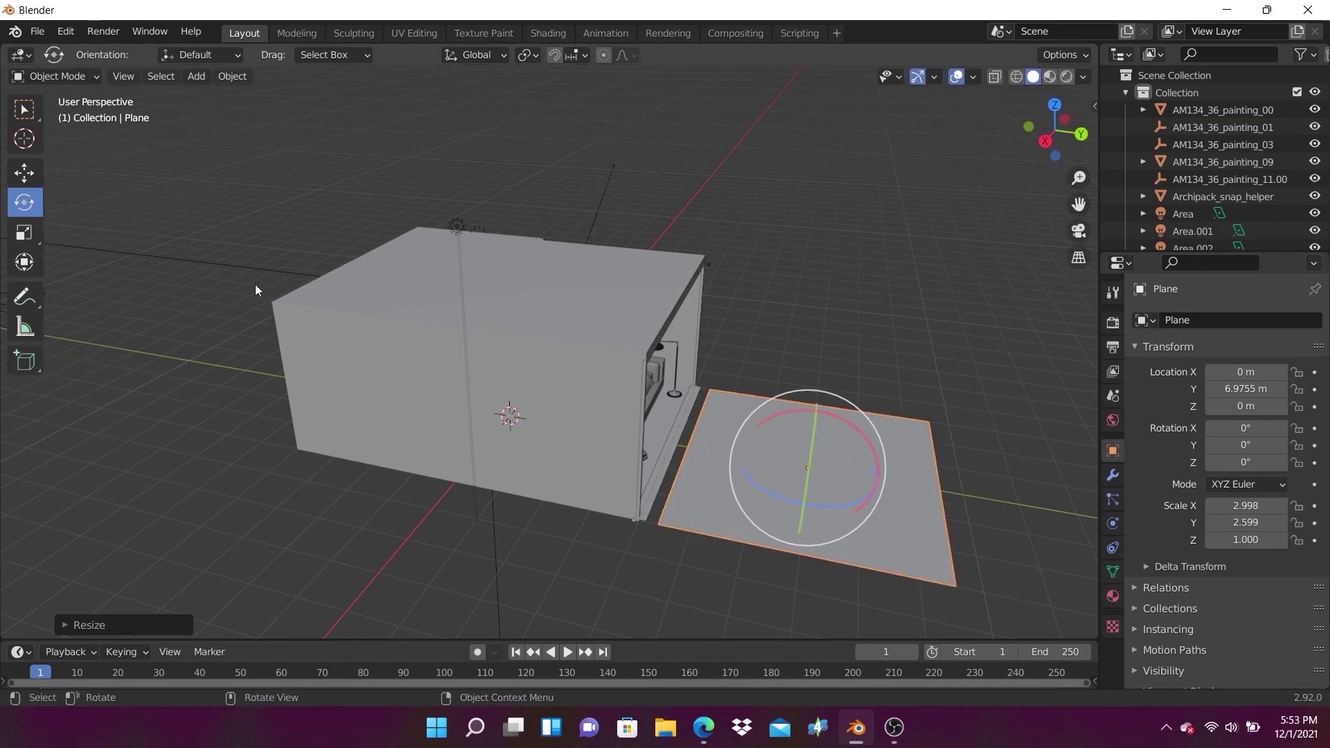
- Rotate the plane upright 89.9° about X and raise it onto the room's open side
left_click_drag(881, 475, 3, 174)
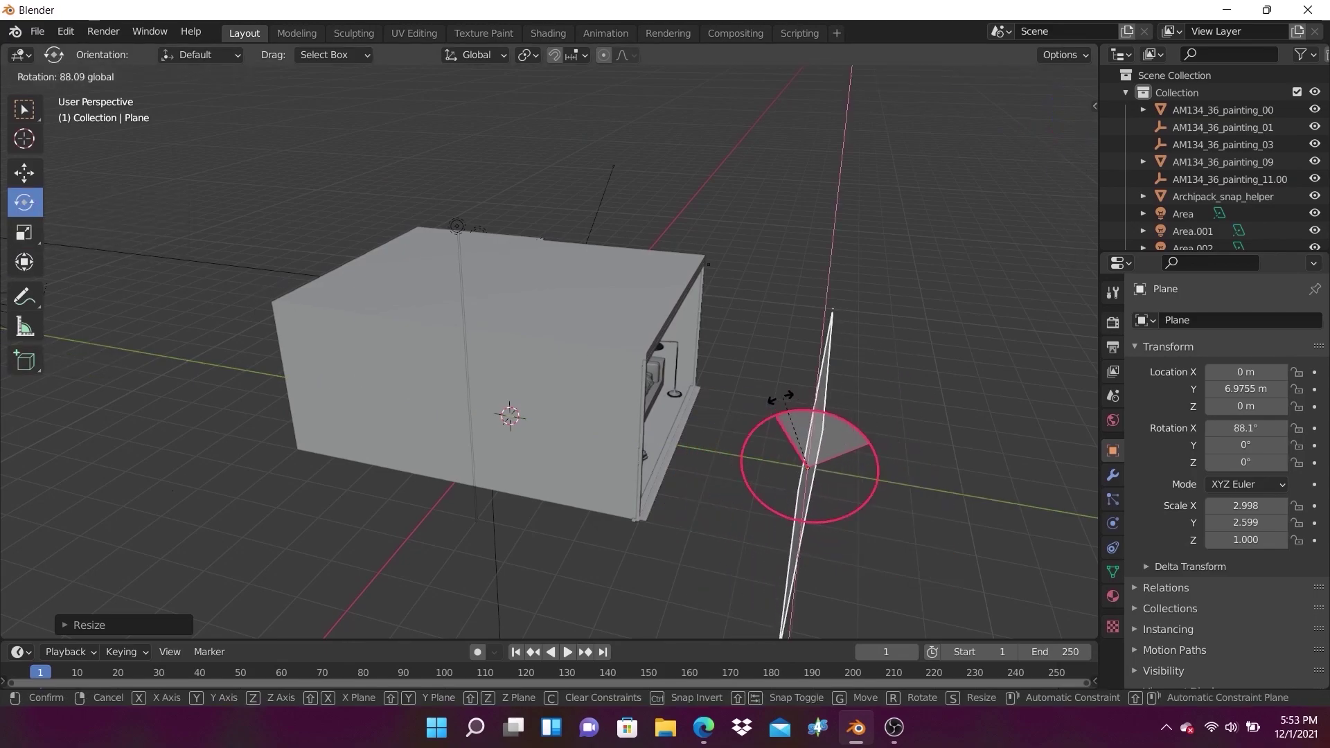
left_click_drag(882, 487, 652, 478)
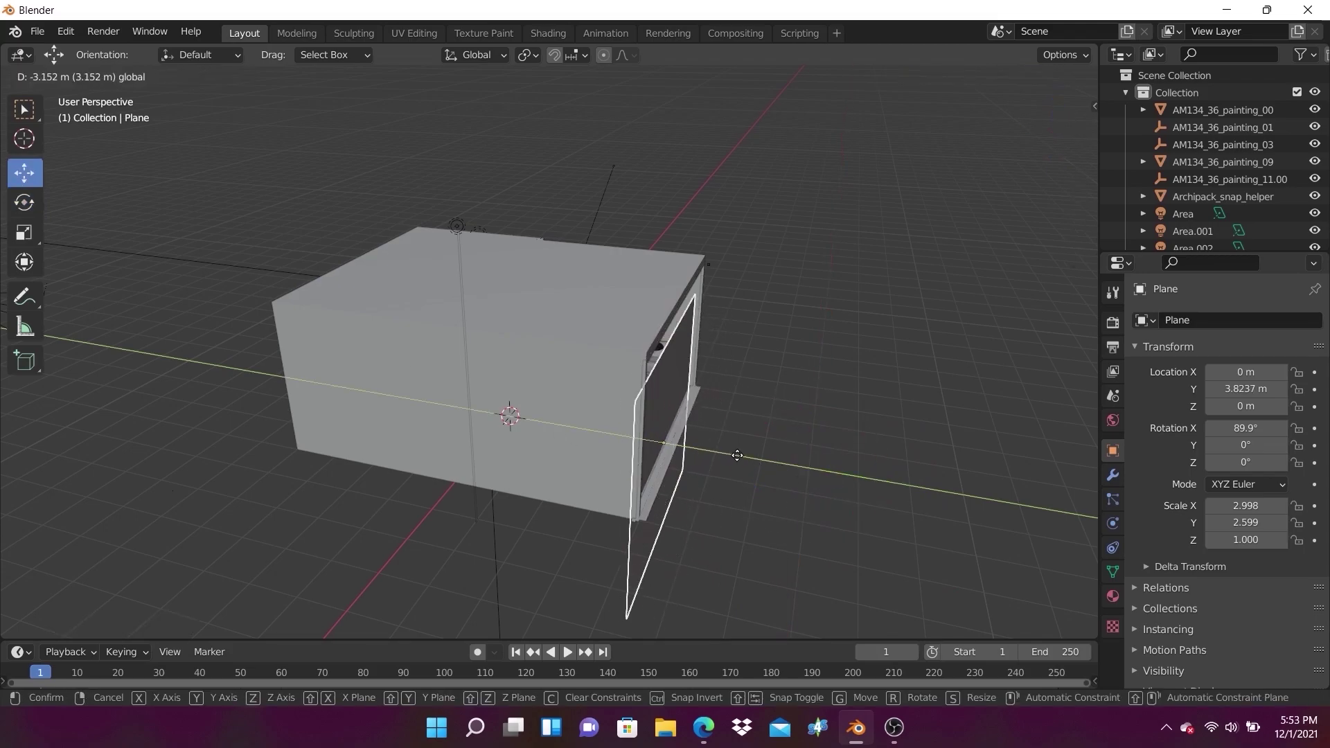
middle_click_drag(651, 478, 684, 448)
left_click_drag(552, 416, 931, 446)
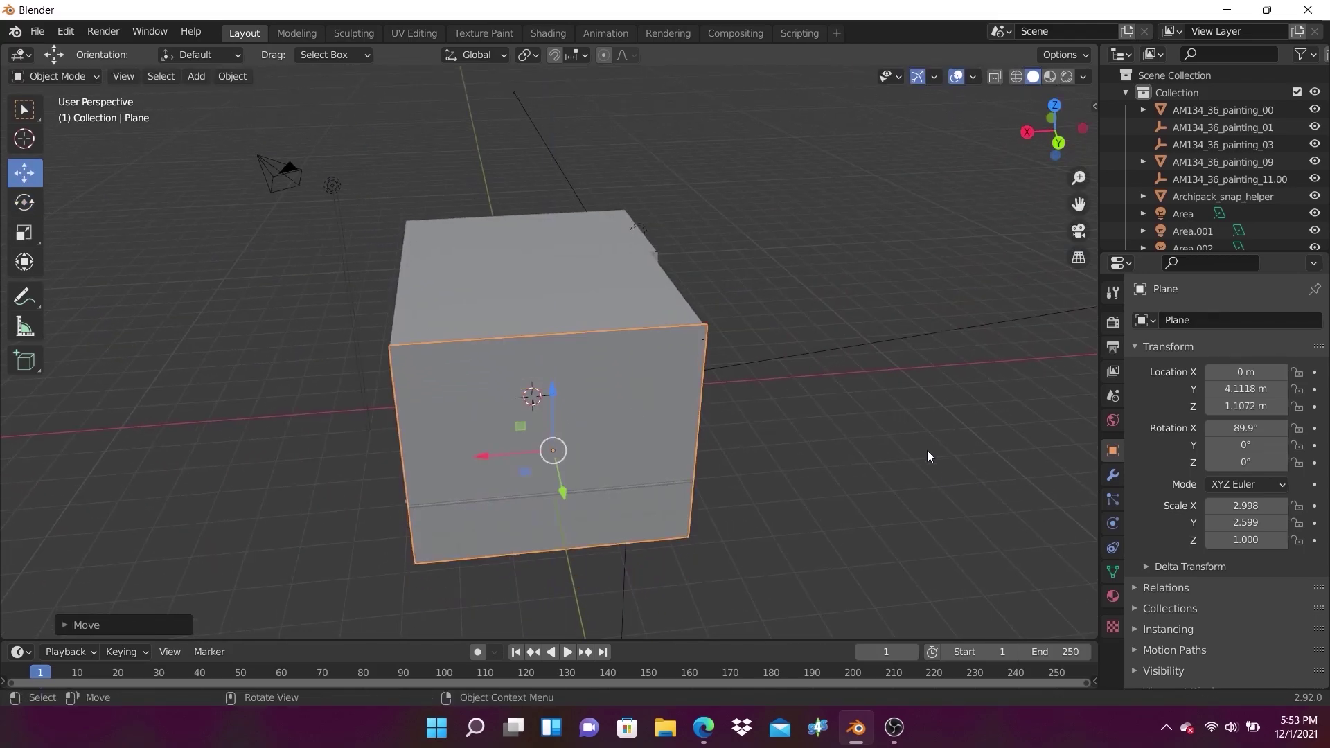
- Fine-tune the plane's height and X/Y position against the wall opening
middle_click_drag(874, 484, 1002, 496)
left_click_drag(681, 347, 680, 326)
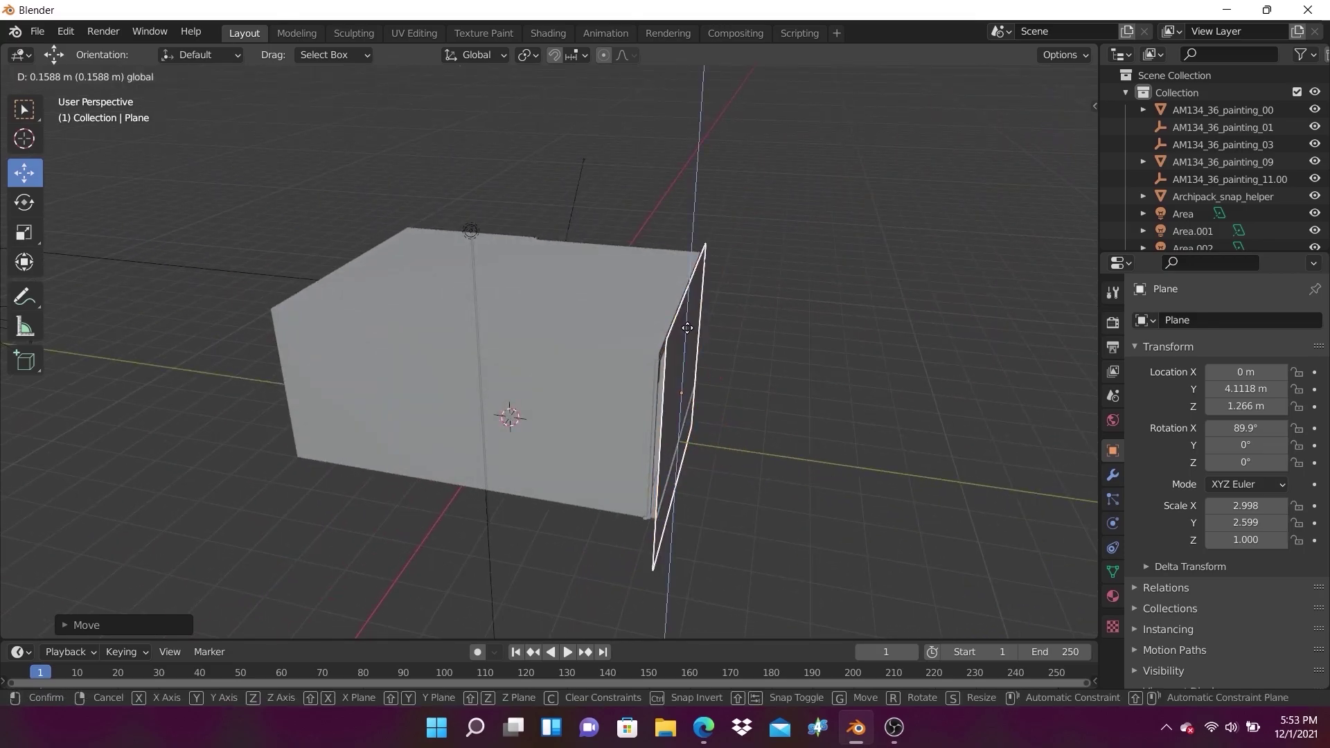
middle_click_drag(681, 326, 571, 421)
left_click_drag(518, 483, 511, 486)
mouse_move(512, 486)
middle_mouse_down()
mouse_move(1065, 458)
mouse_move(745, 380)
middle_mouse_up()
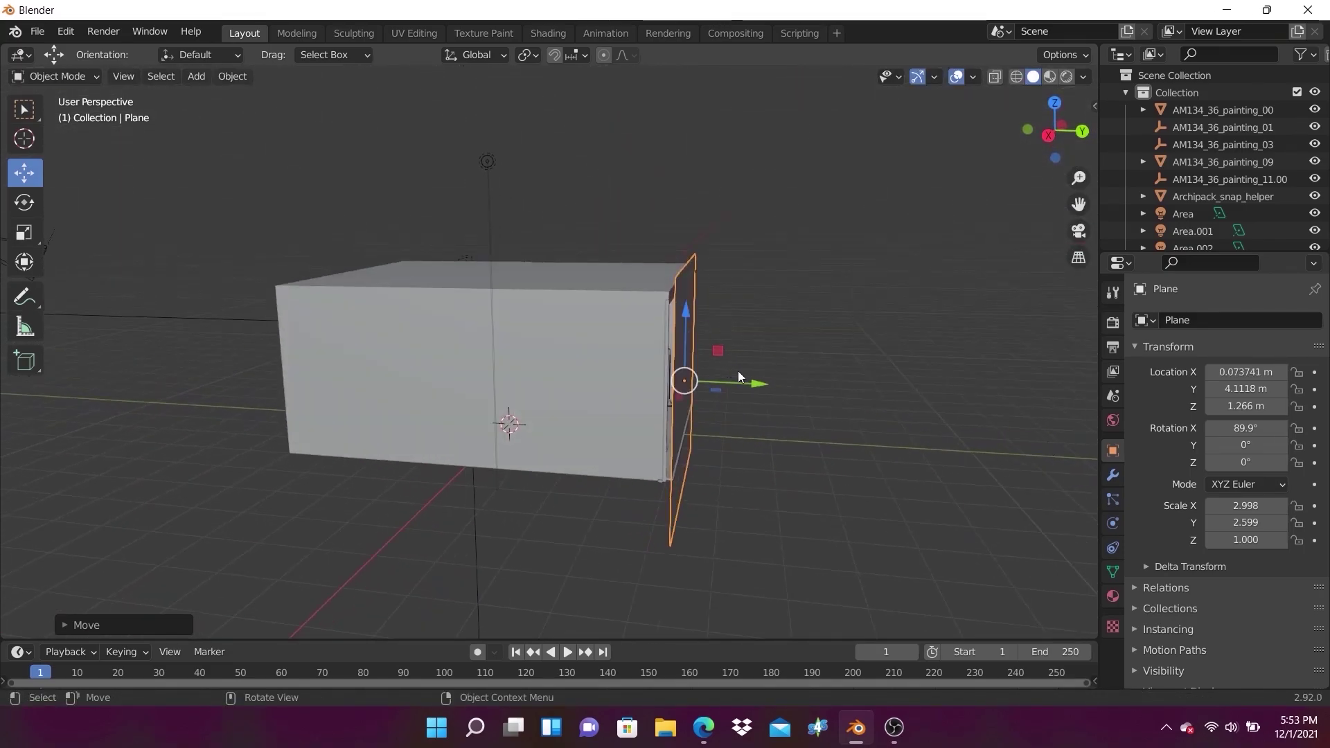
left_click_drag(745, 380, 804, 370)
- Orbit inside and outside the room to check the backdrop's placement
scroll(804, 370, "up", 2)
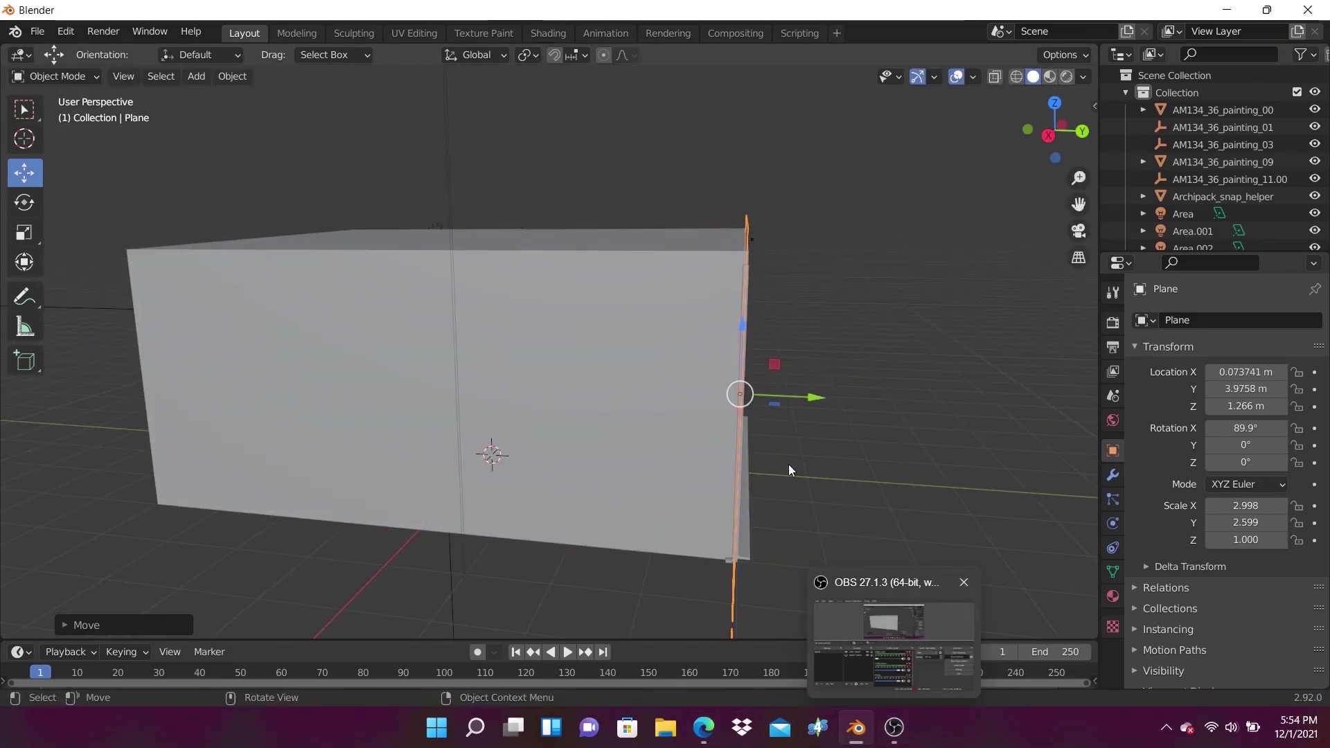
scroll(789, 464, "up", 5)
middle_click_drag(1045, 500, 97, 496)
scroll(2, 465, "down", 6)
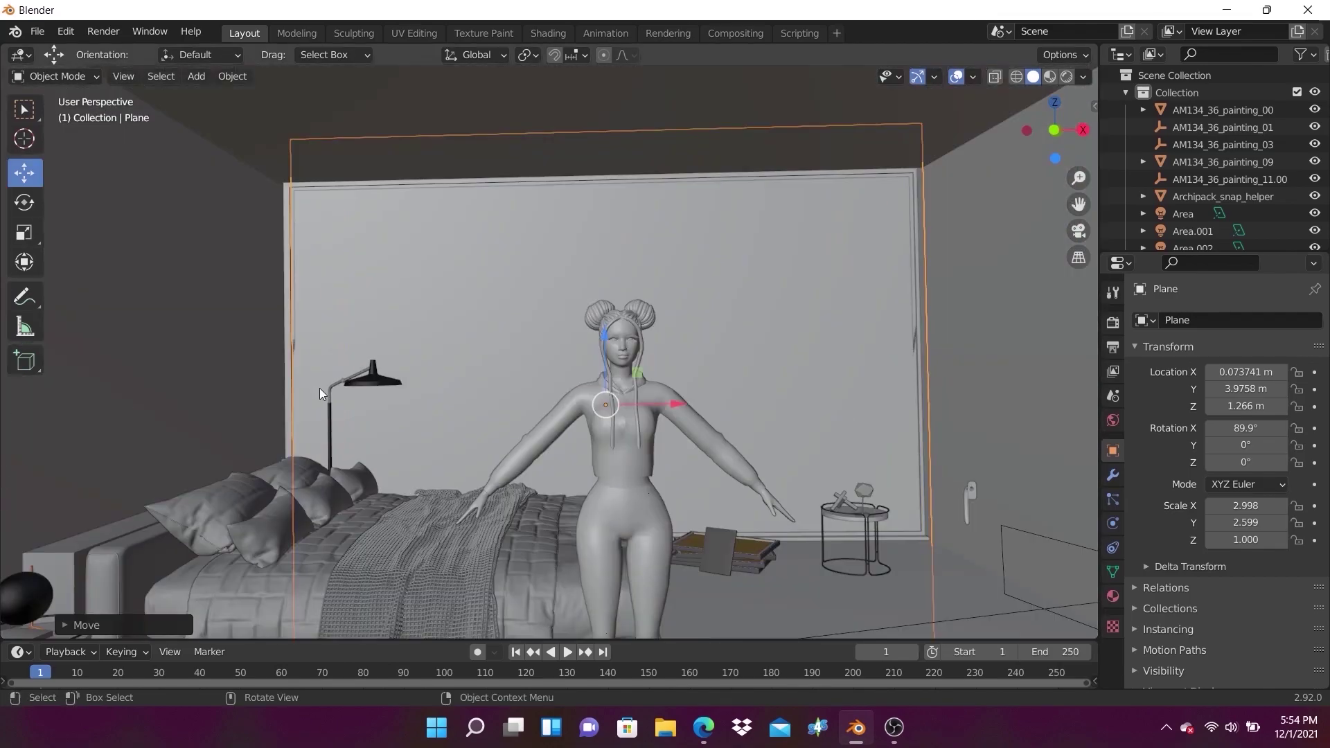
middle_click_drag(320, 394, 1021, 473)
scroll(1026, 461, "up", 3)
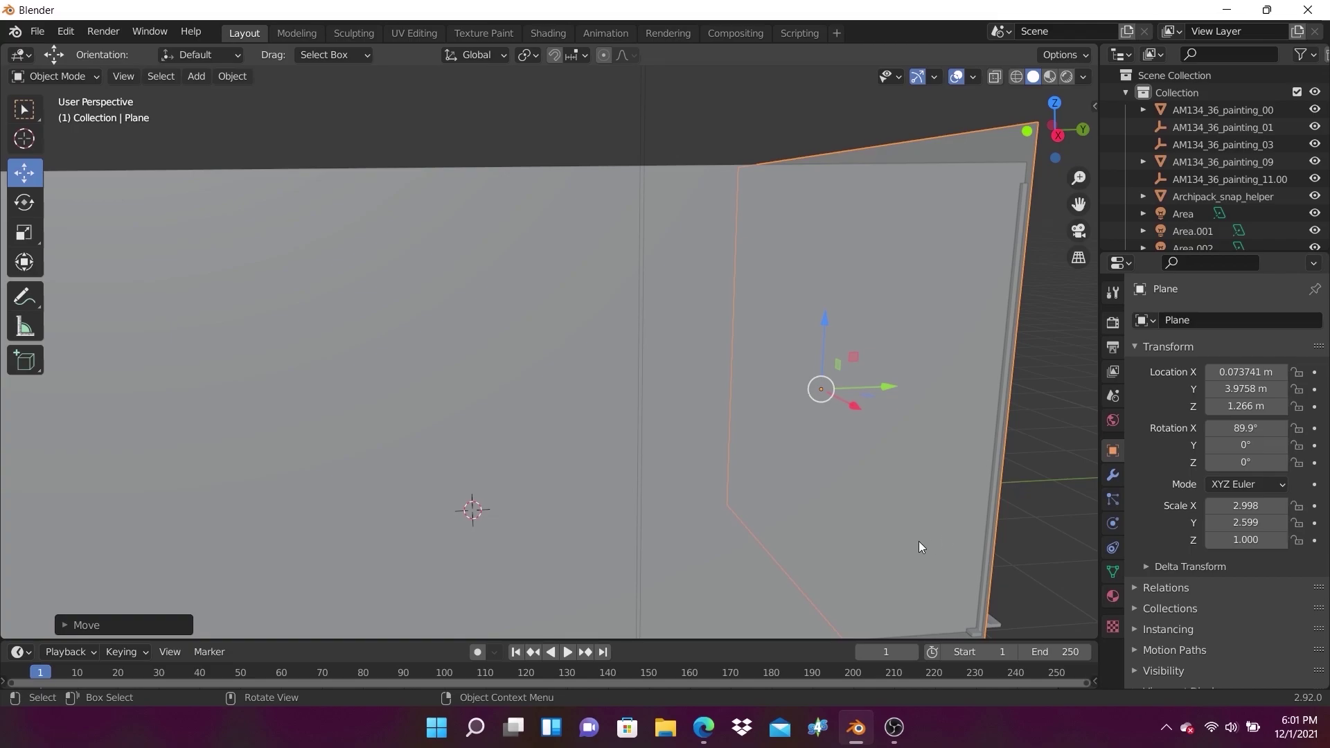
- Create the new material Material.005 for the backdrop plane in Material Properties
mouse_move(836, 409)
middle_mouse_down()
mouse_move(953, 468)
mouse_move(1091, 456)
middle_mouse_up()
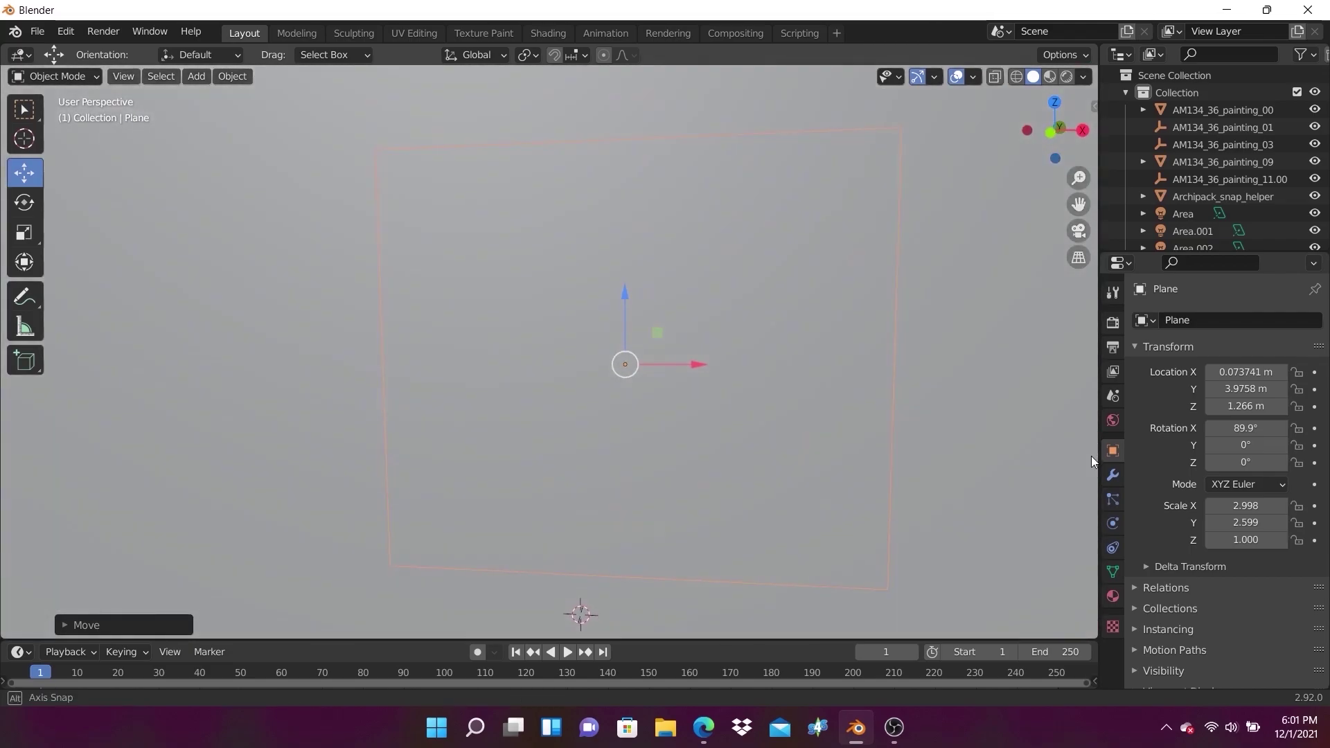
scroll(1092, 456, "down", 5)
left_click(1112, 596)
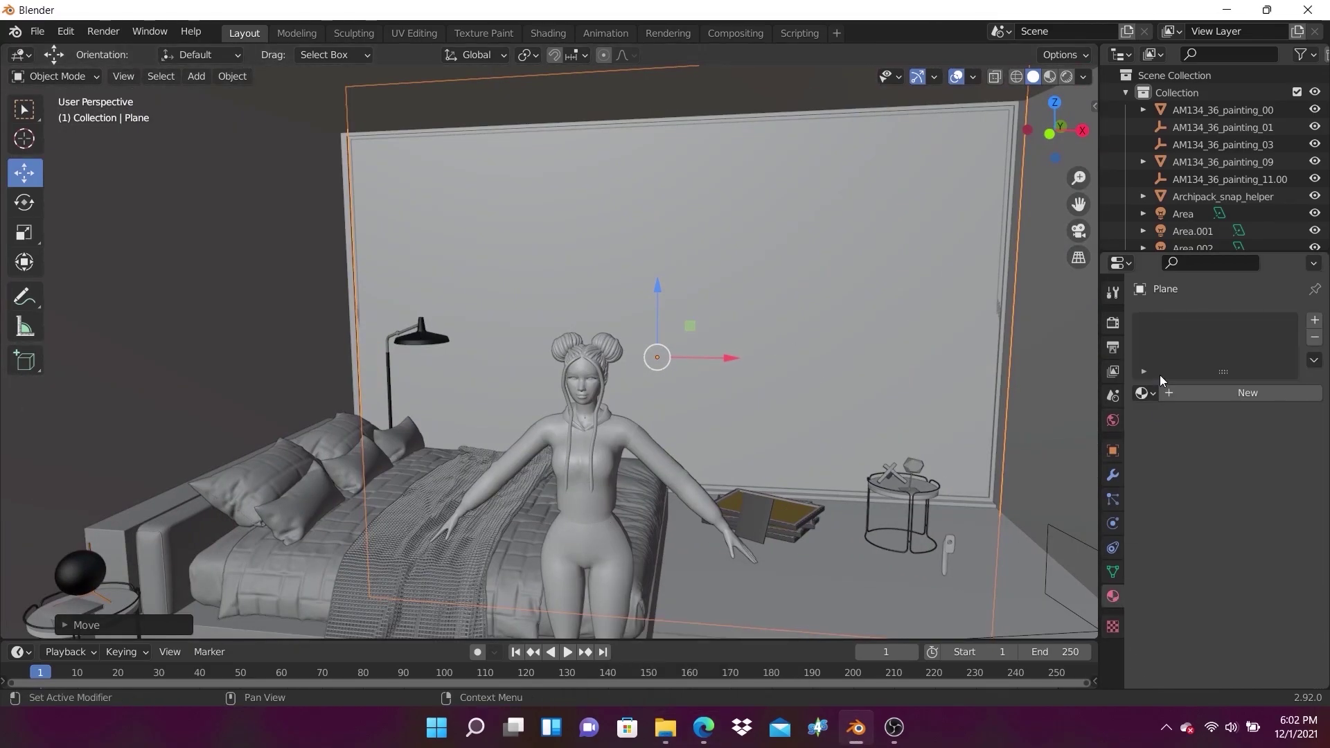
left_click(1157, 386)
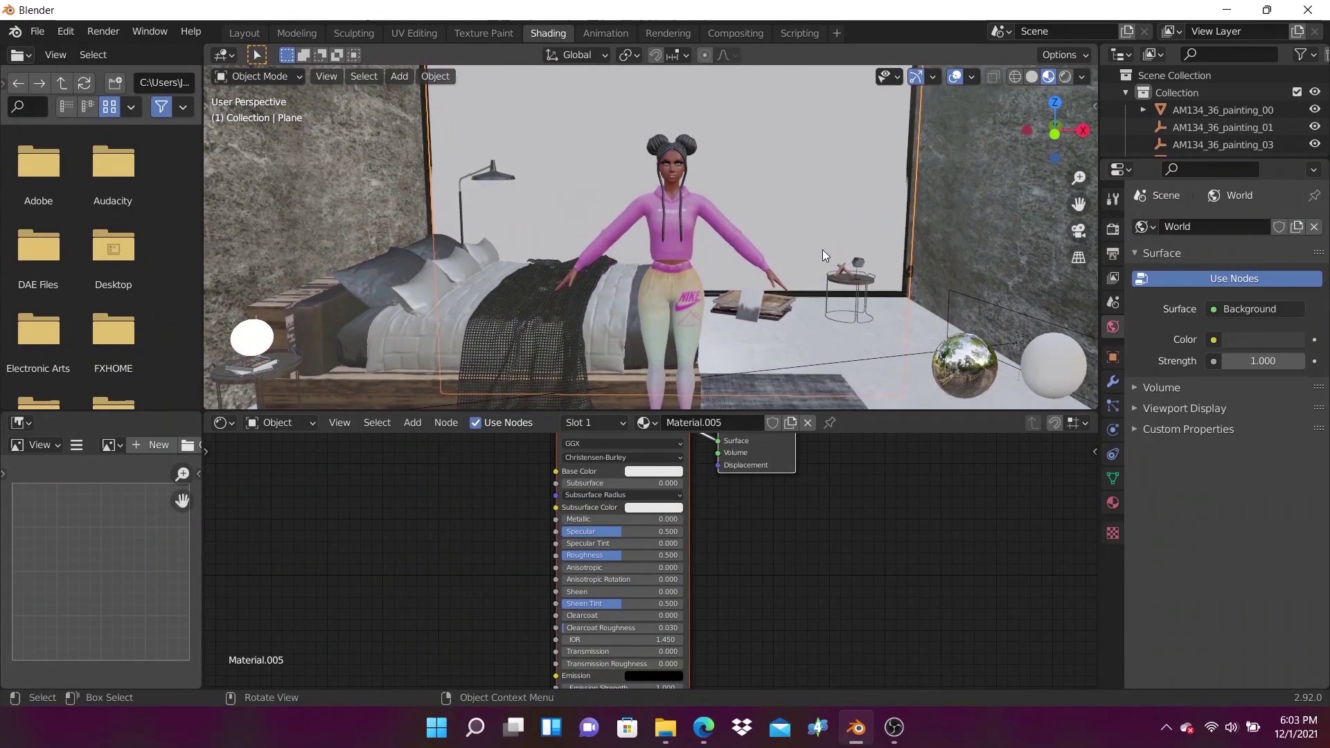
- Add the 20191105-IMG_221243.jpg image texture, linking Color to Base Color and Alpha to Specular
scroll(772, 554, "up", 2)
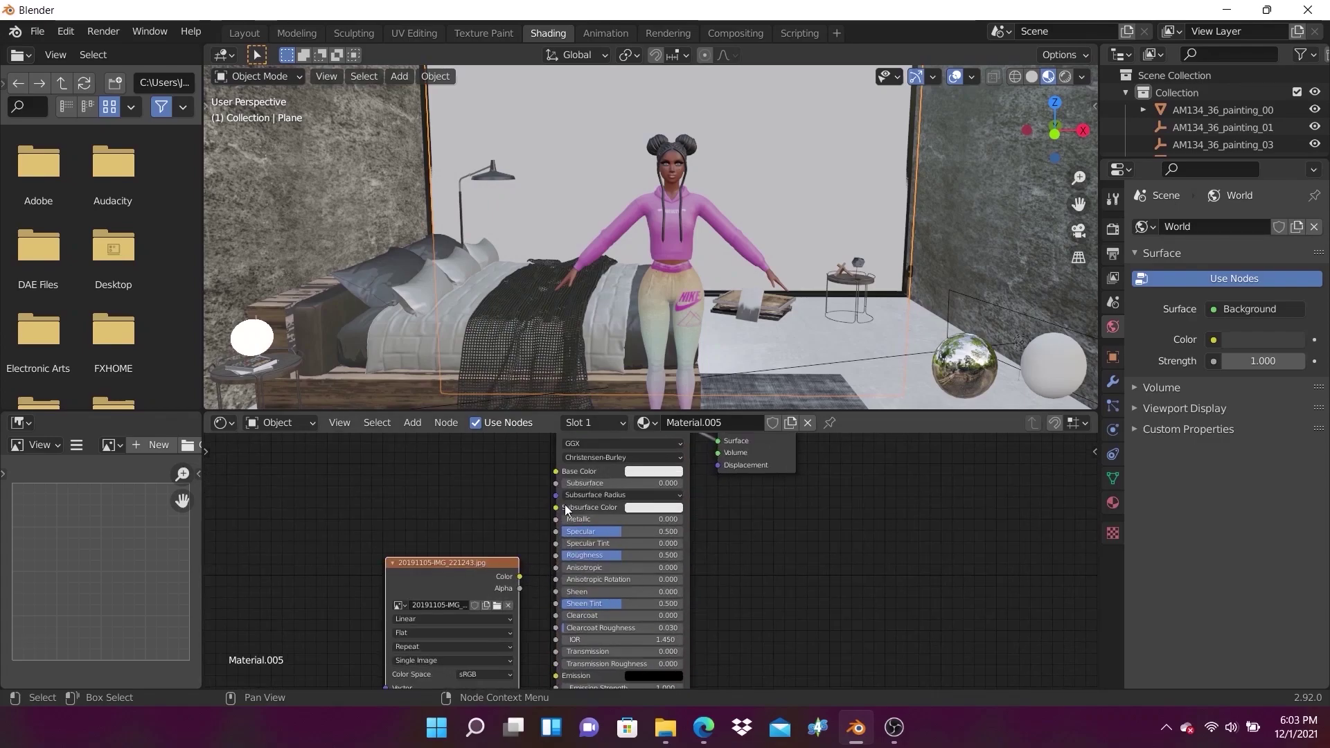
mouse_move(469, 563)
left_mouse_down()
mouse_move(425, 564)
mouse_move(398, 487)
left_mouse_up()
left_click_drag(471, 504, 540, 456)
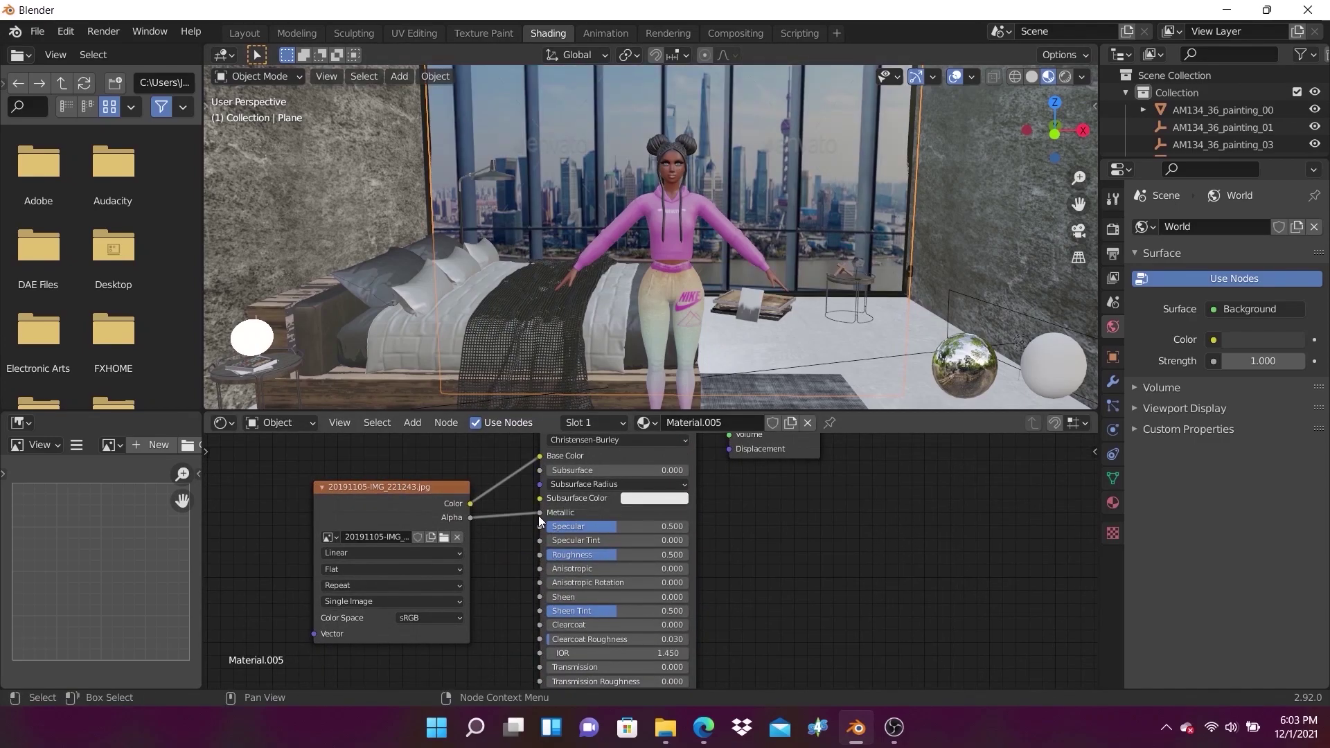
right_click(539, 515)
left_click_drag(470, 518, 539, 527)
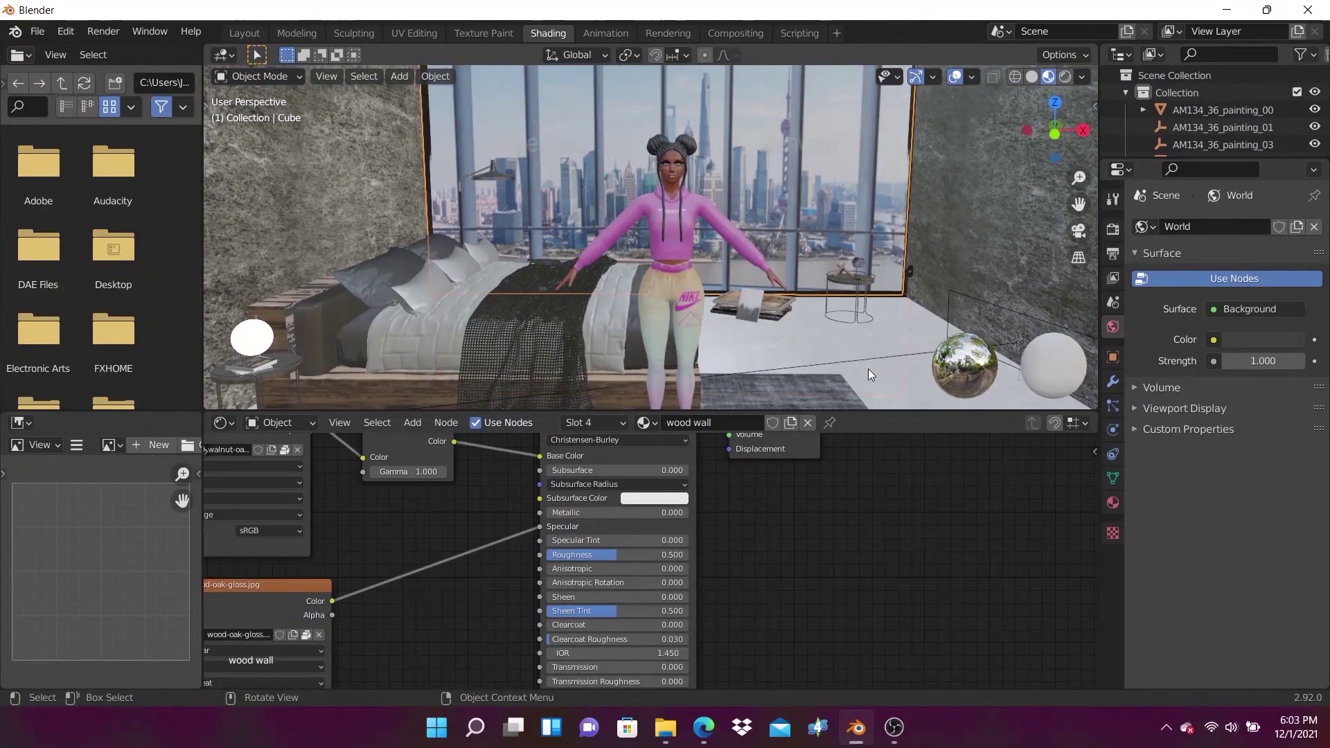
- Select the Lamp in the Outliner and frame it in the viewport
scroll(1278, 134, "down", 3)
scroll(1235, 121, "down", 2)
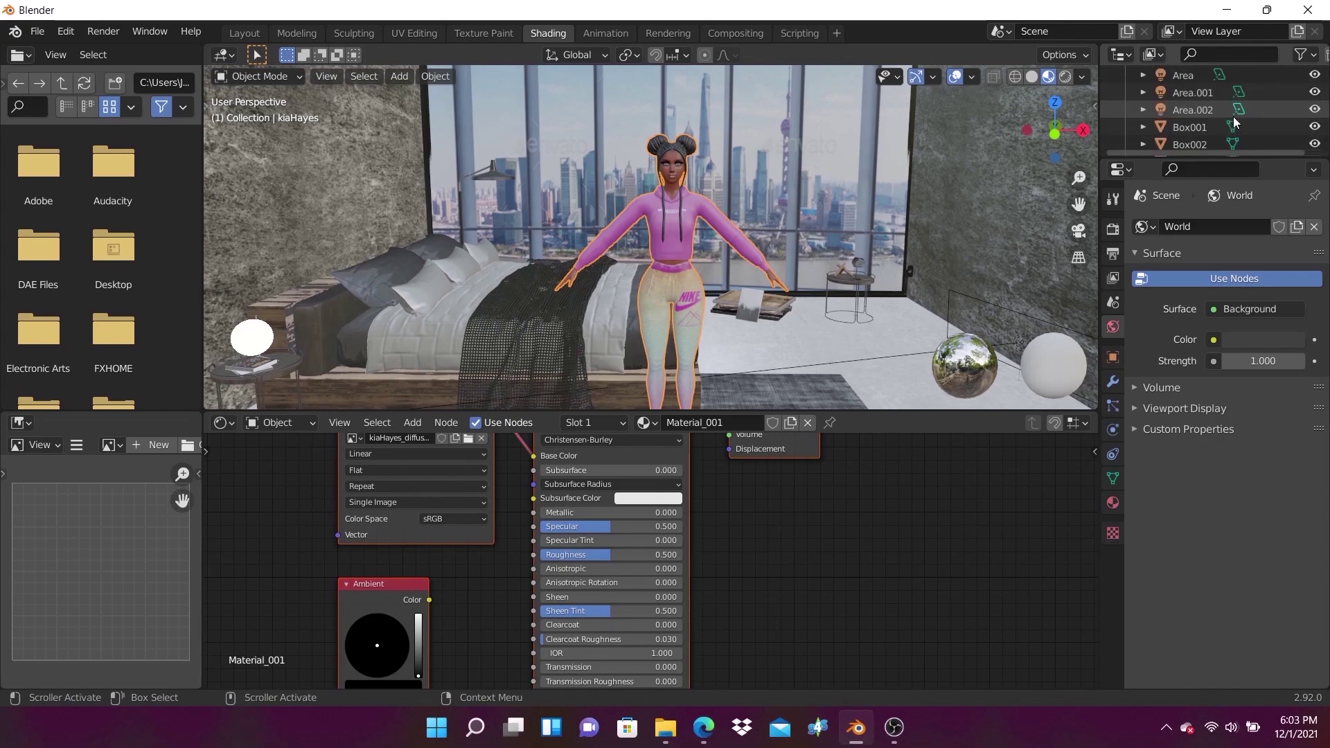
scroll(1208, 115, "down", 3)
scroll(1161, 109, "down", 3)
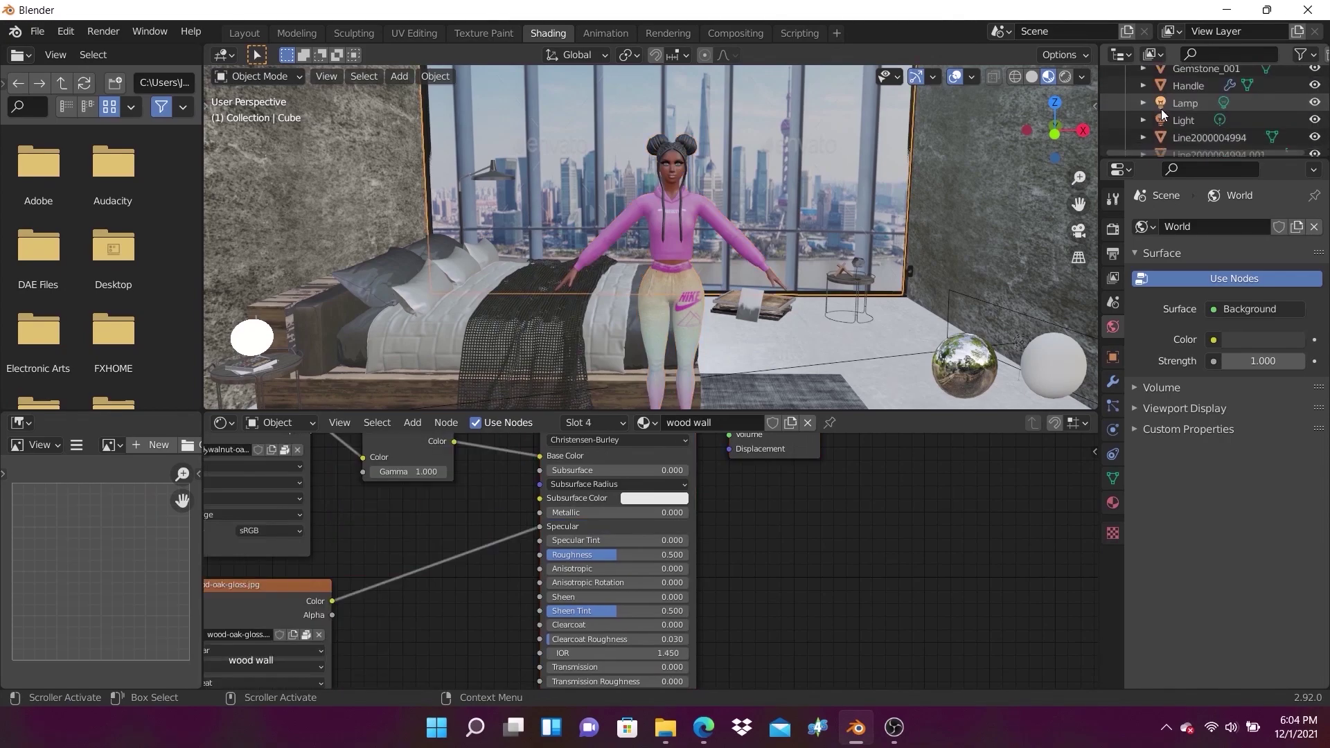
left_click(1162, 109)
key("KP_Decimal")
right_click(1128, 148)
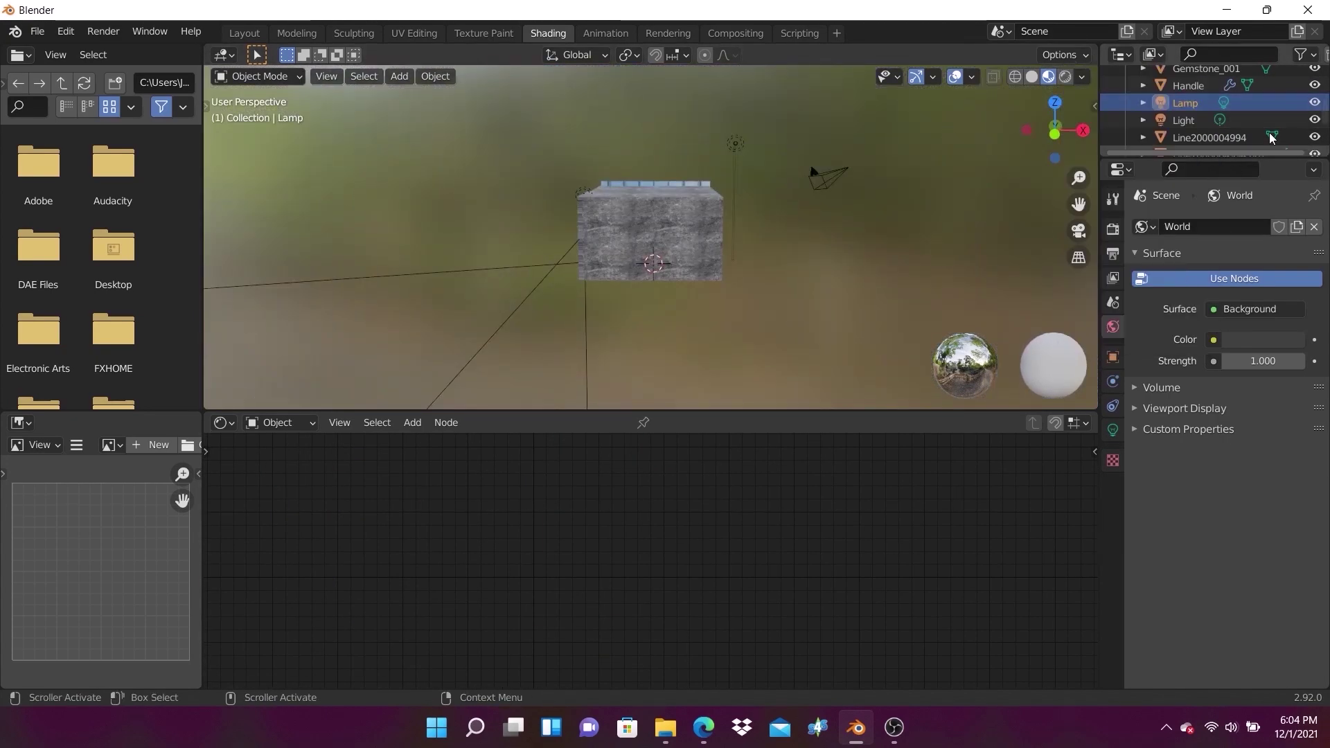
- Select the camera object and delete it from the scene
scroll(1215, 125, "down", 3)
left_click(821, 178)
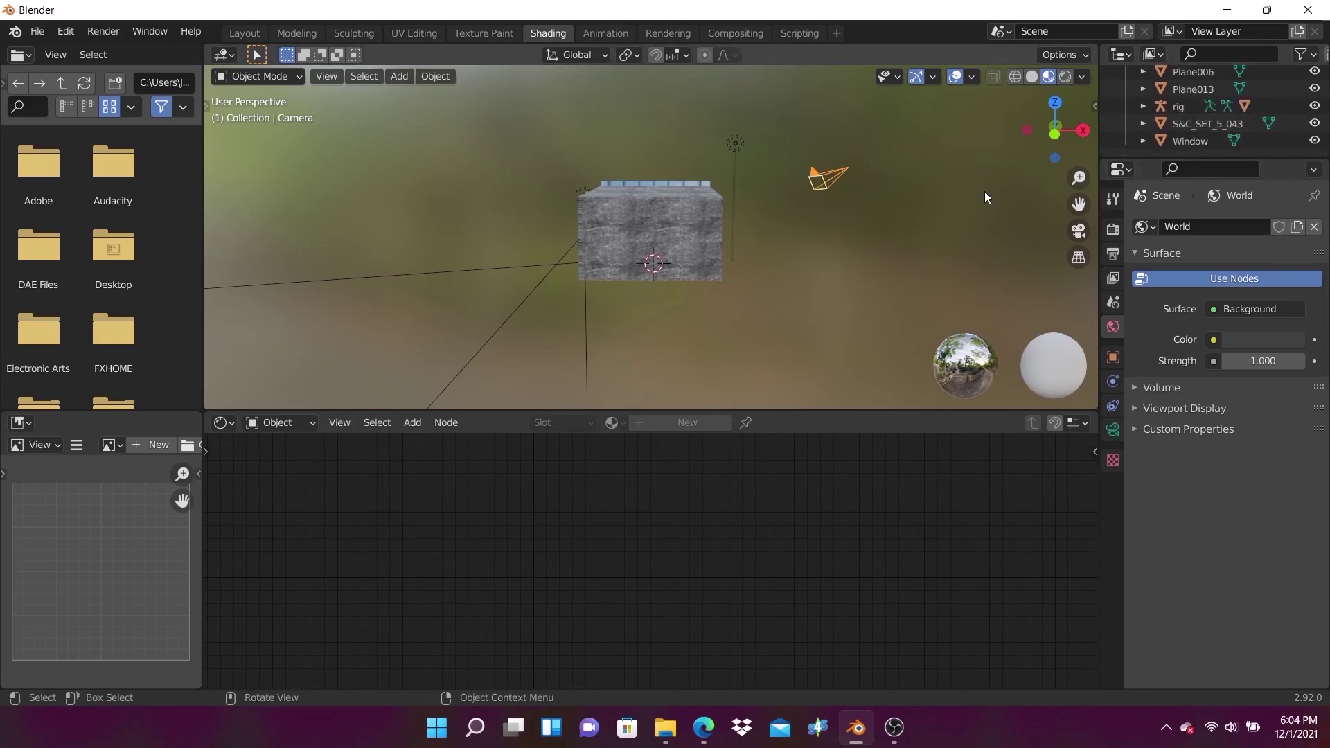
right_click(755, 316)
left_click(754, 316)
- Select the character's rig and expand it to show its Pose and mesh children
scroll(753, 187, "up", 5)
scroll(753, 188, "down", 5)
scroll(1215, 120, "up", 1)
left_click(1215, 120)
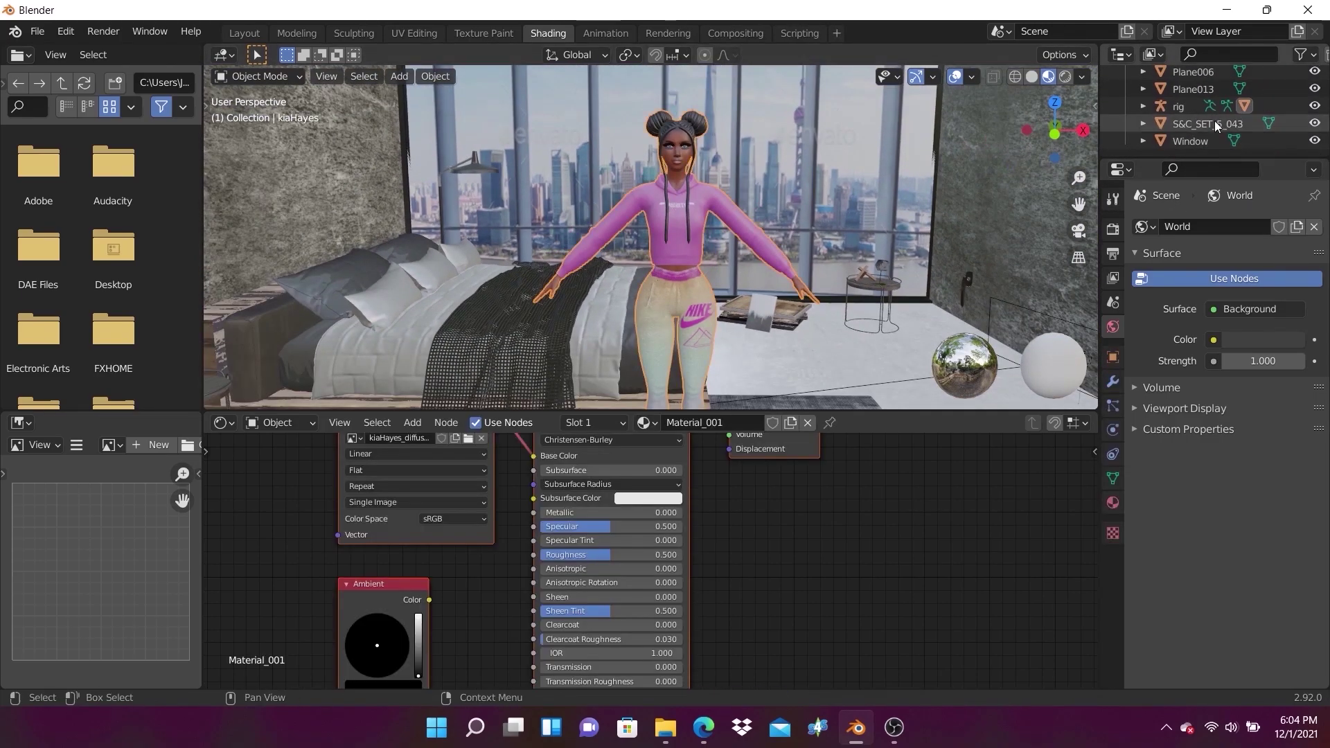
left_click(1184, 106)
left_click(1143, 106)
scroll(1189, 147, "down", 2)
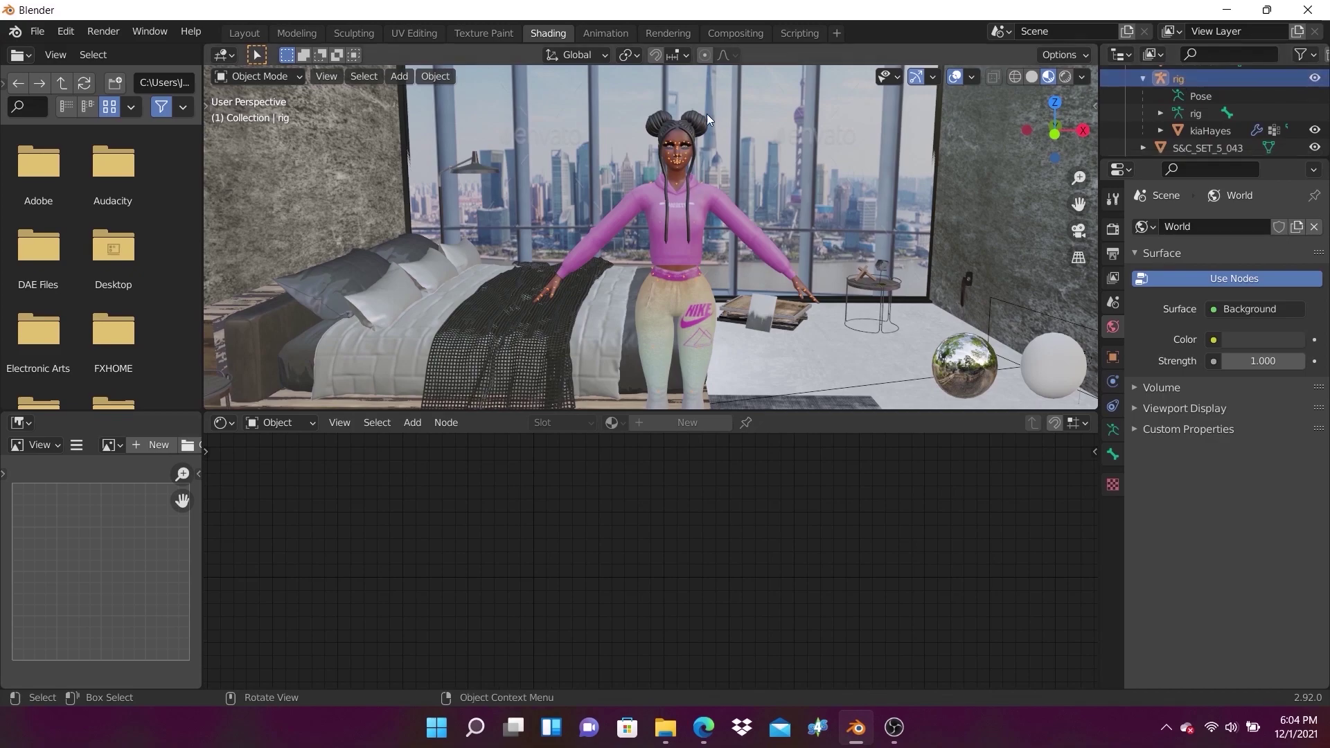
- Keyframe the rig's current transforms and select the character's body mesh
key("i")
left_click(610, 237)
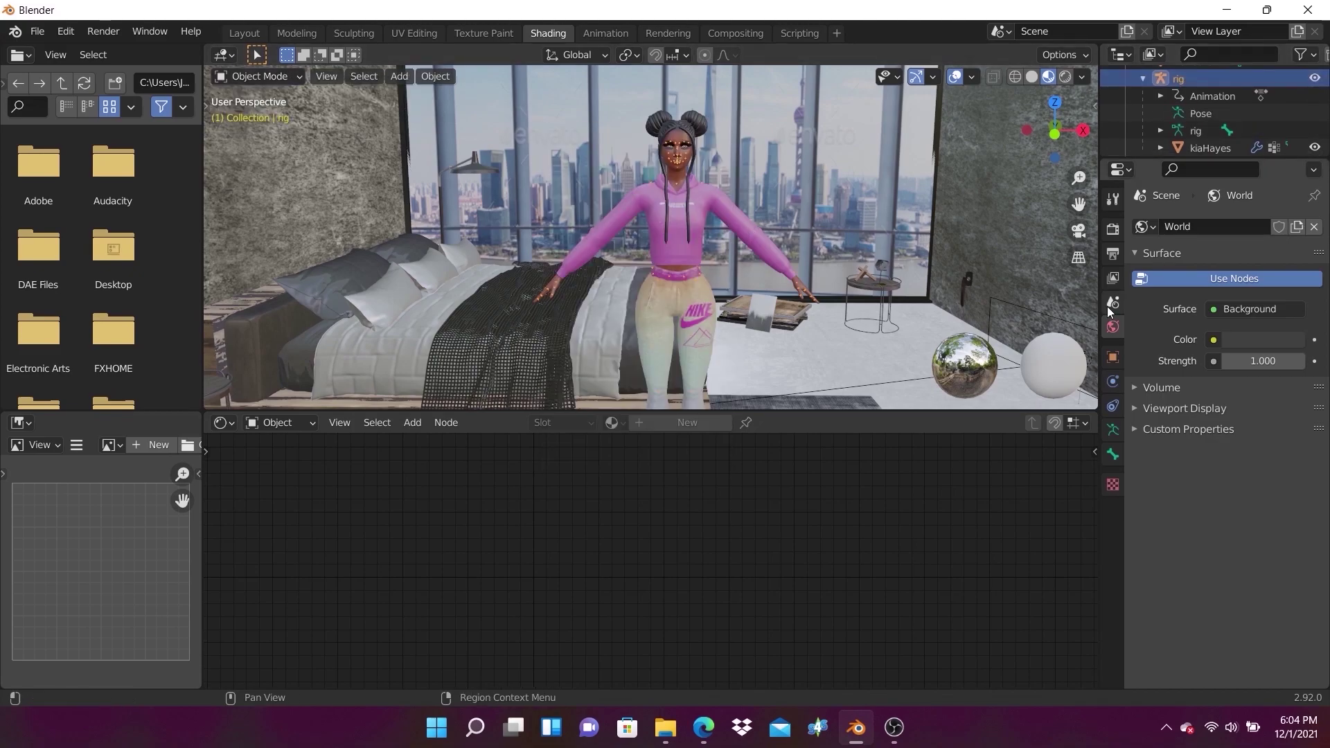
left_click(1211, 147)
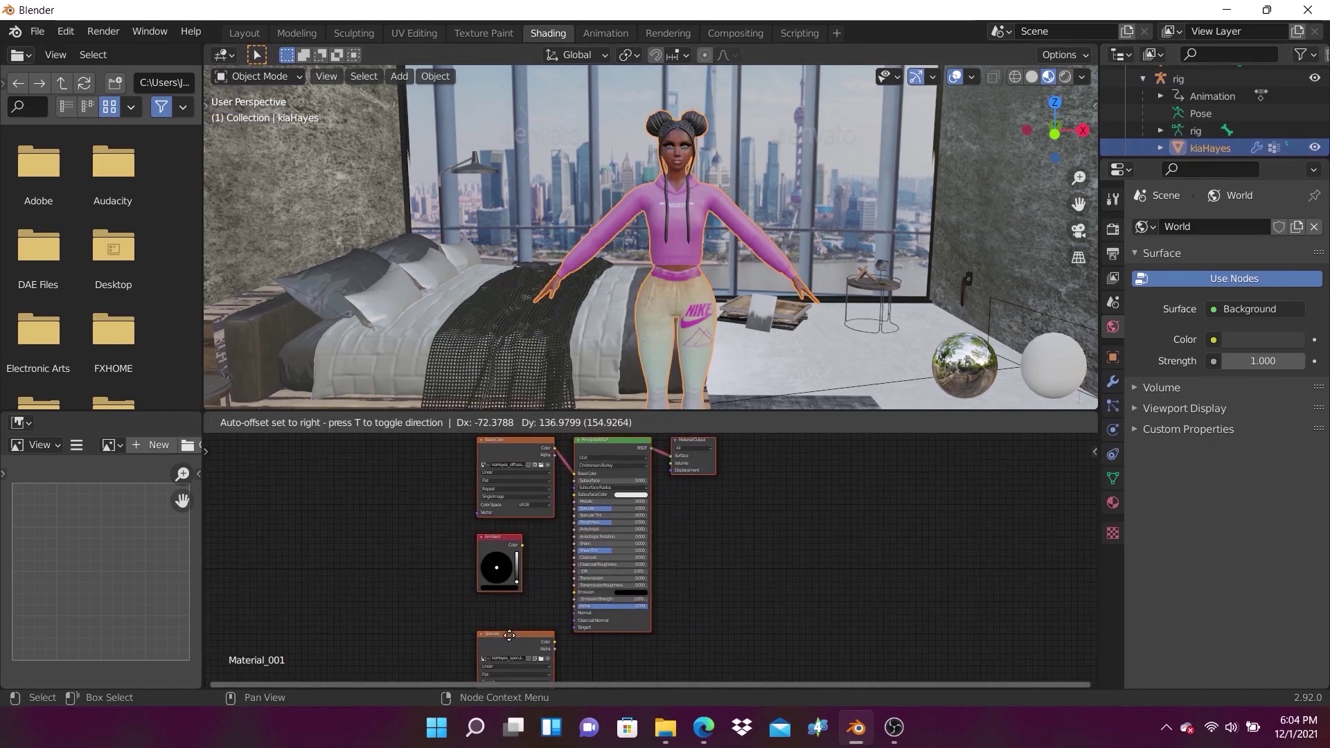
scroll(563, 601, "up", 2)
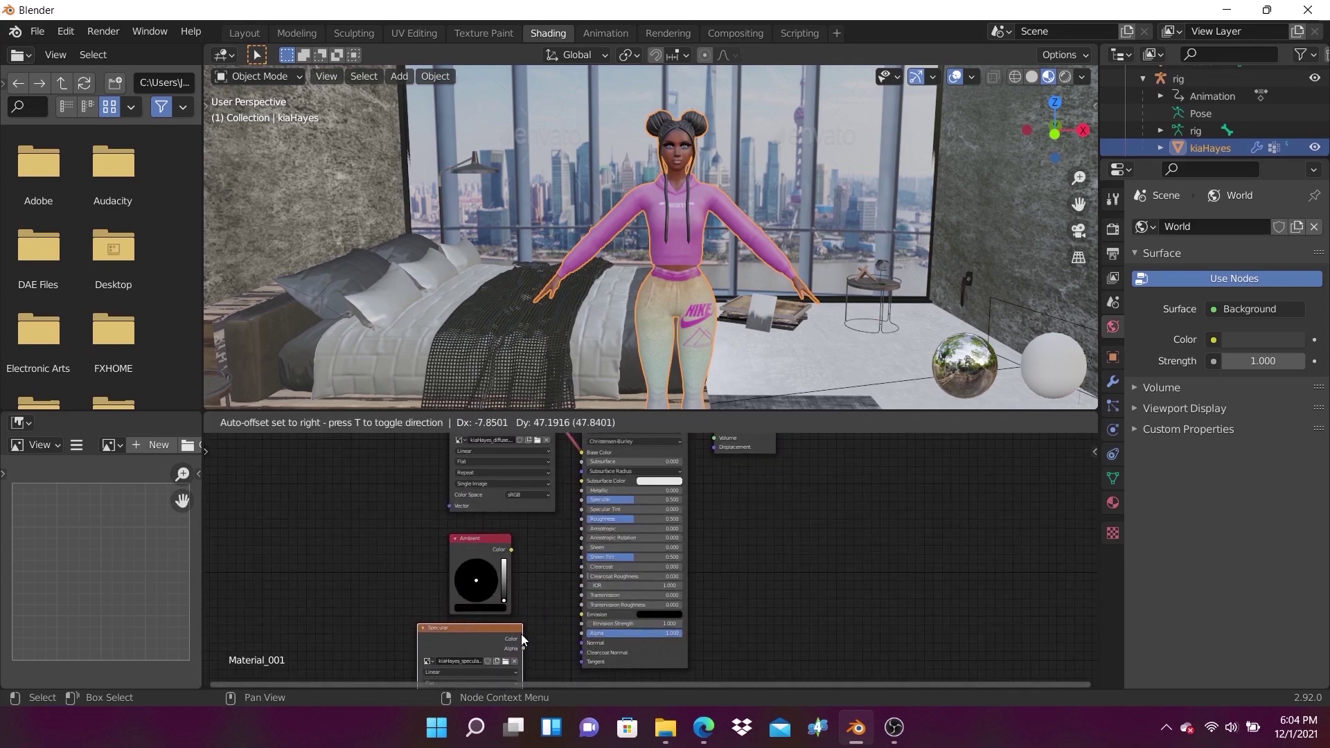
left_click(521, 634)
scroll(485, 652, "up", 2)
scroll(679, 489, "down", 1)
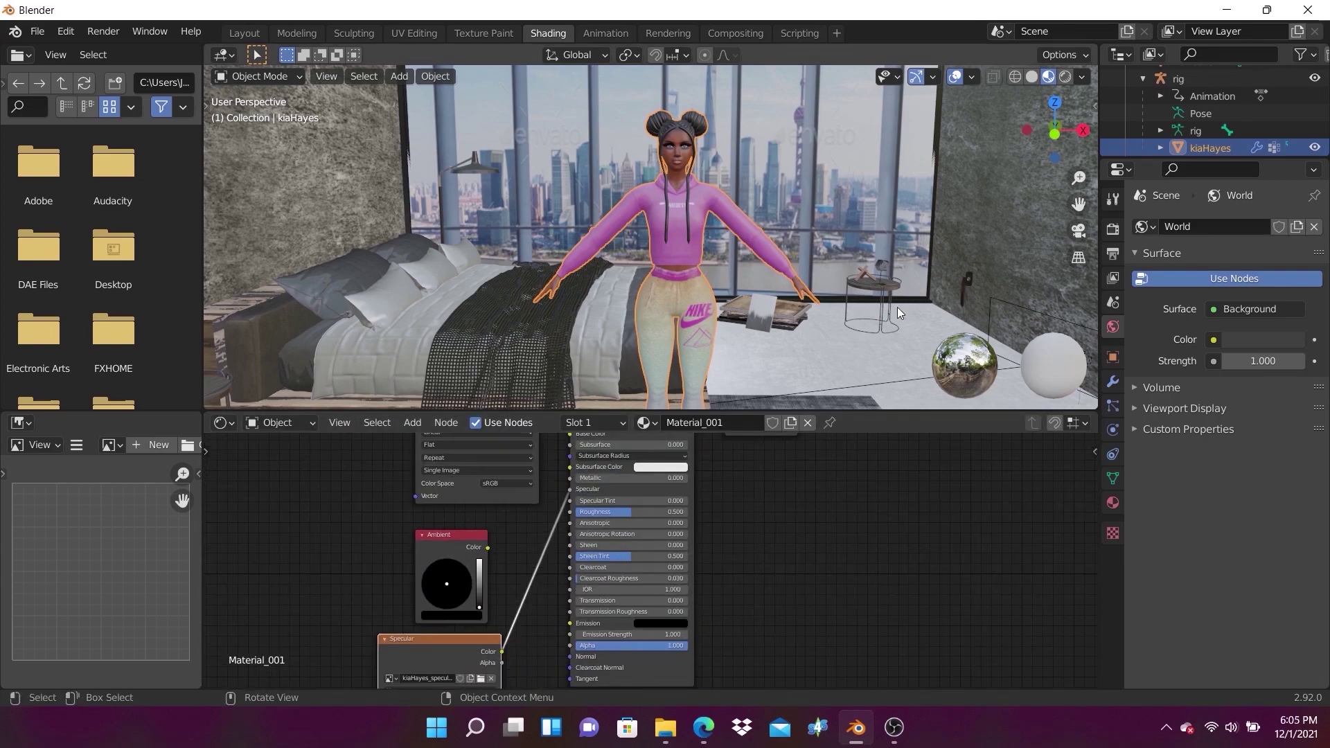
scroll(896, 306, "up", 3)
scroll(867, 194, "up", 2)
scroll(867, 194, "down", 5)
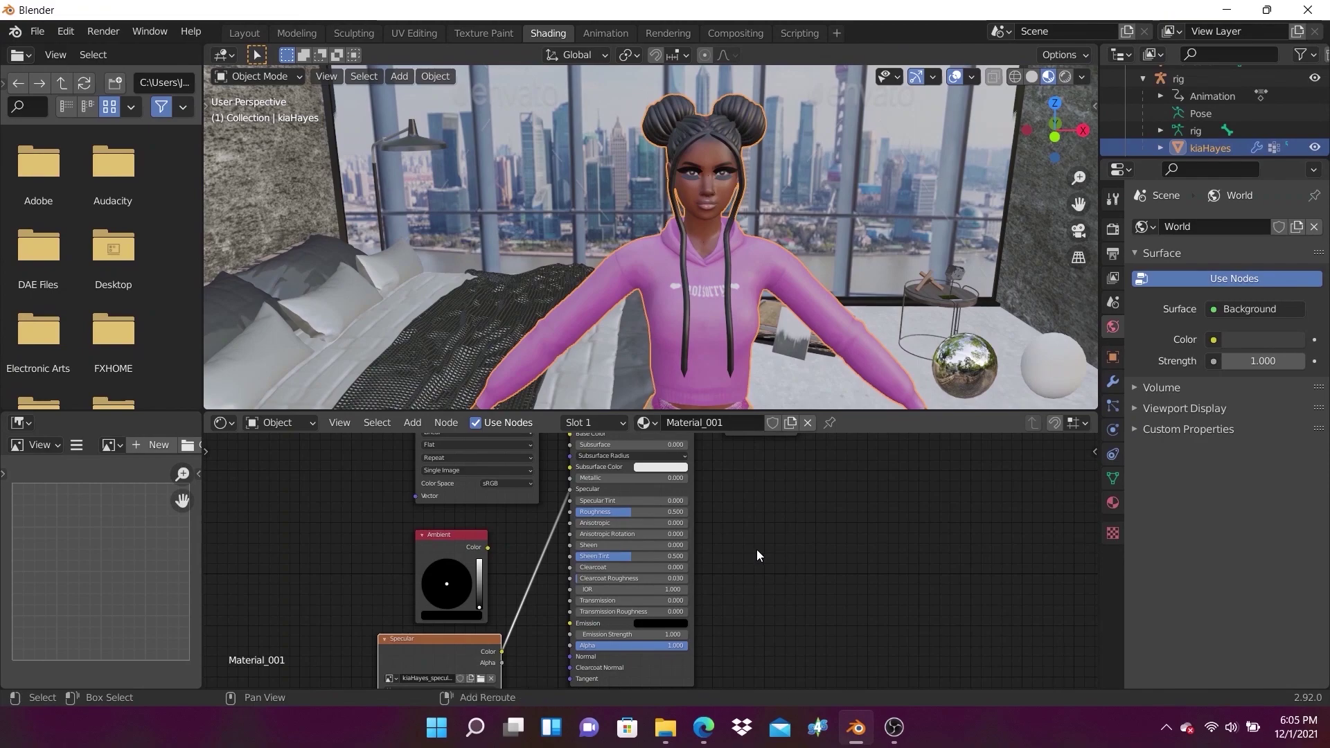
- Insert a Mix Shader node between the Principled BSDF and the Material Output
key("shift+a")
left_click(863, 397)
left_click(735, 465)
middle_click_drag(855, 473, 872, 559)
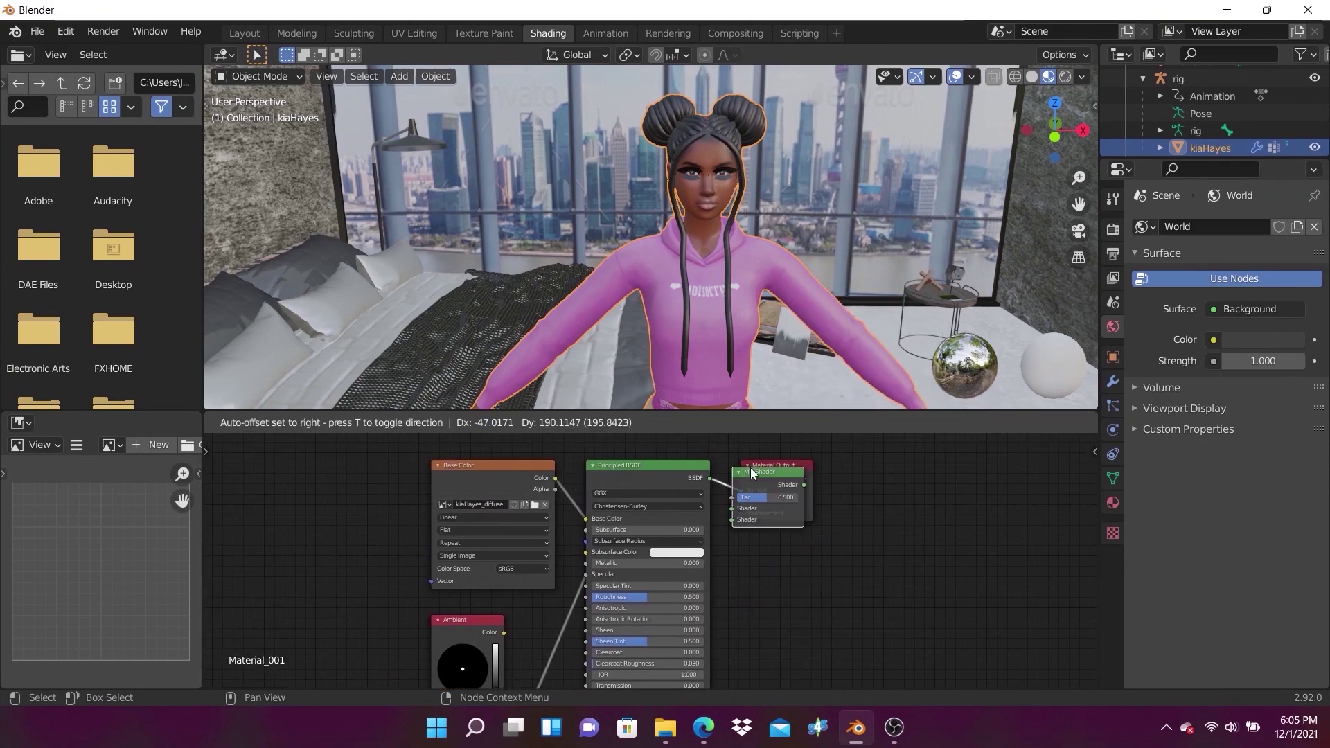
left_click(751, 468)
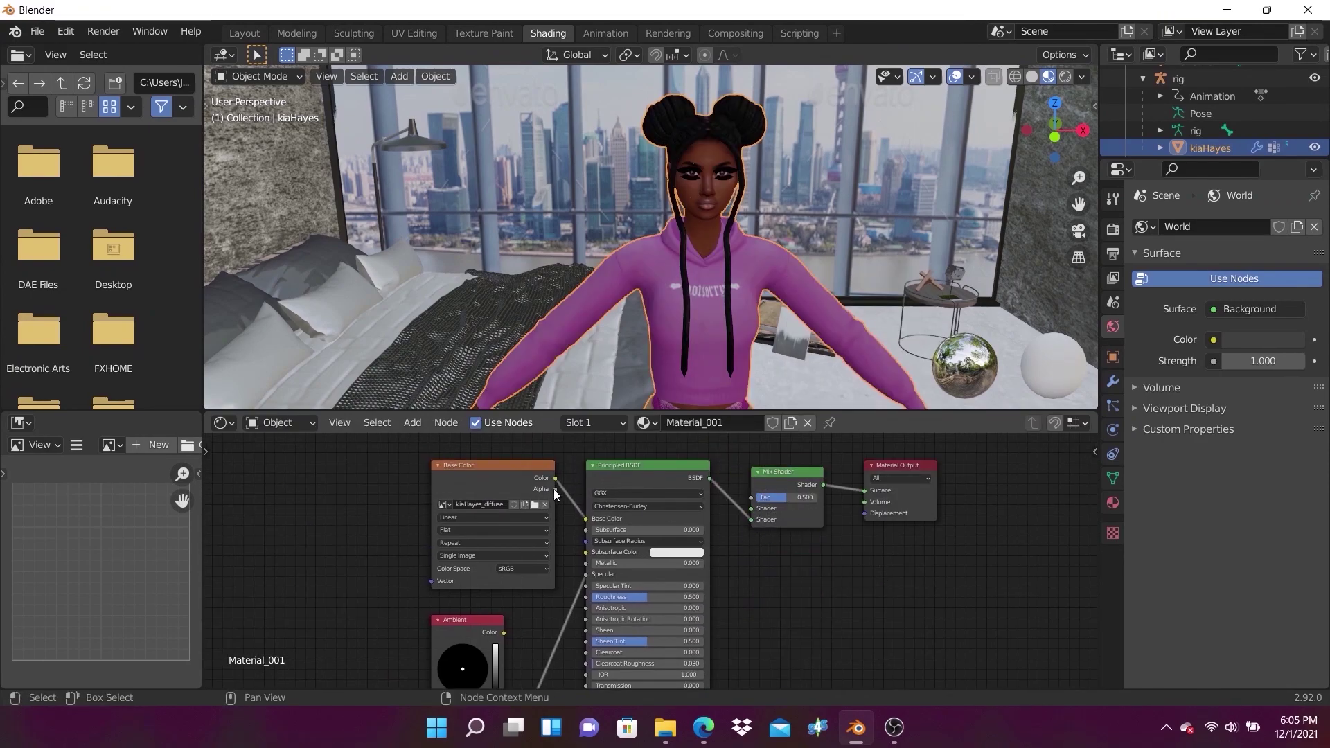
- Add a Transparent BSDF node and set the material's Blend Mode to Alpha Hashed
key("shift+a")
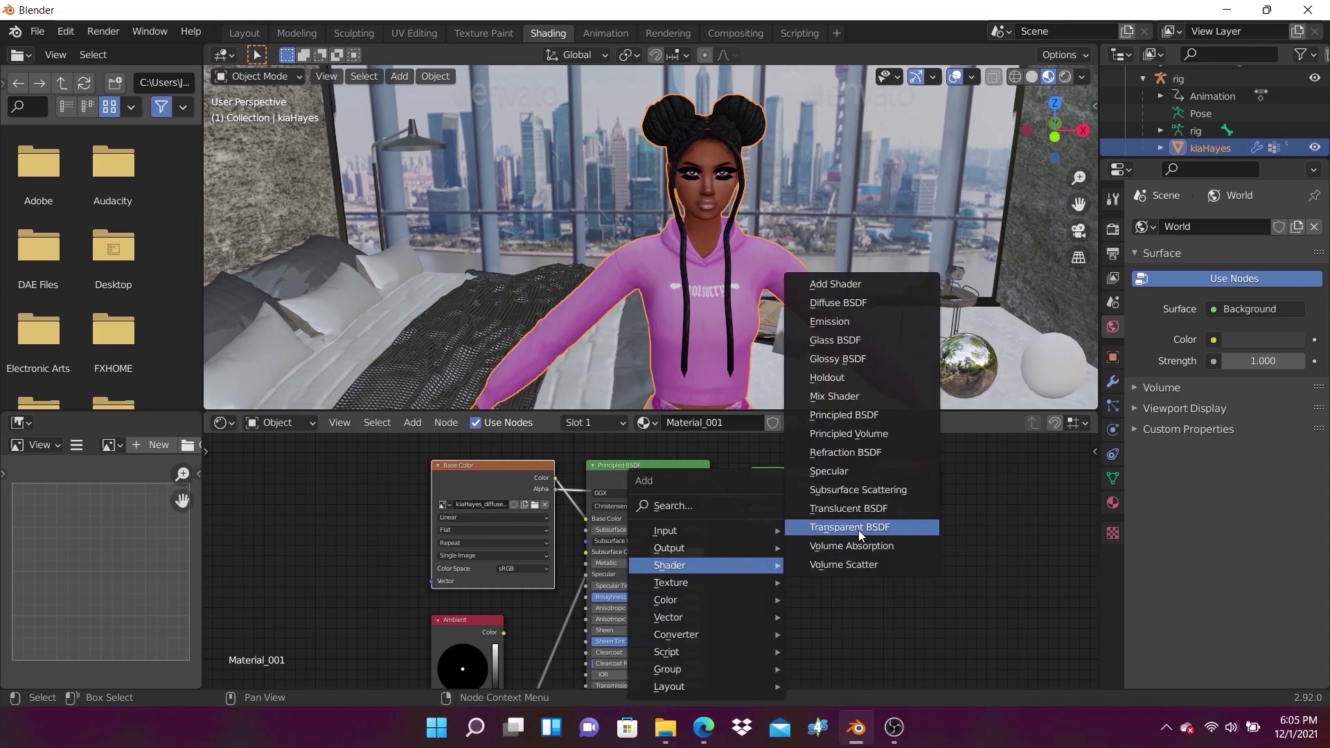
left_click(882, 522)
left_click(789, 589)
left_click(1112, 502)
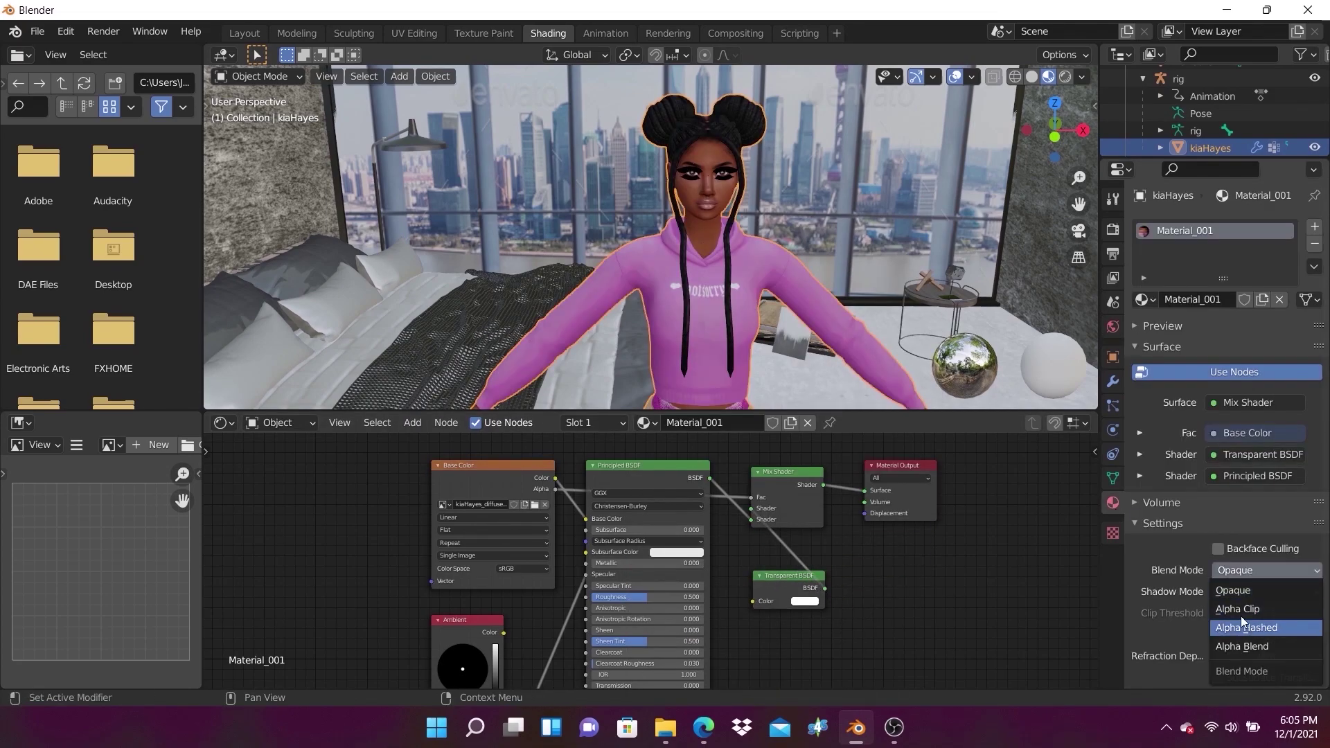
left_click(1242, 626)
scroll(810, 287, "up", 3)
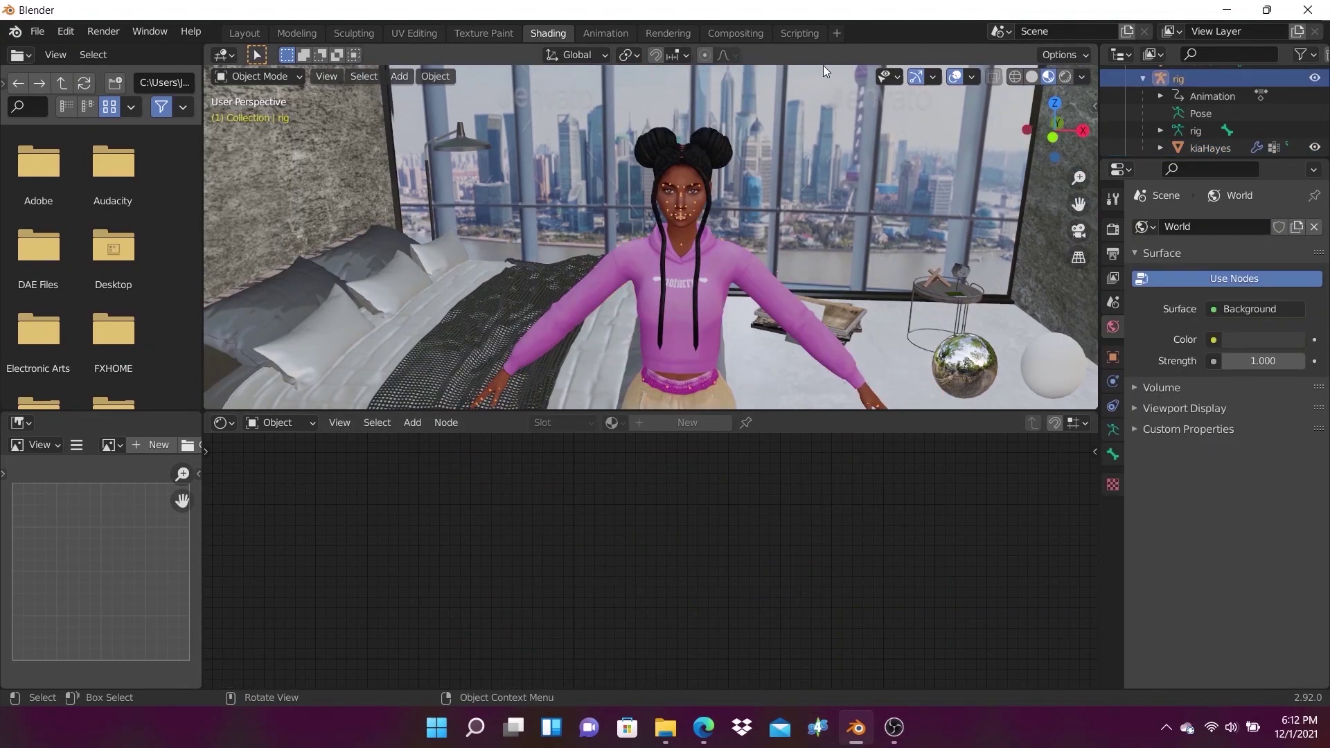
- In the Nonlinear Animation editor, delete the rig's strip and add rigAction, then return to 3D
left_click(223, 55)
left_click(447, 176)
right_click(401, 247)
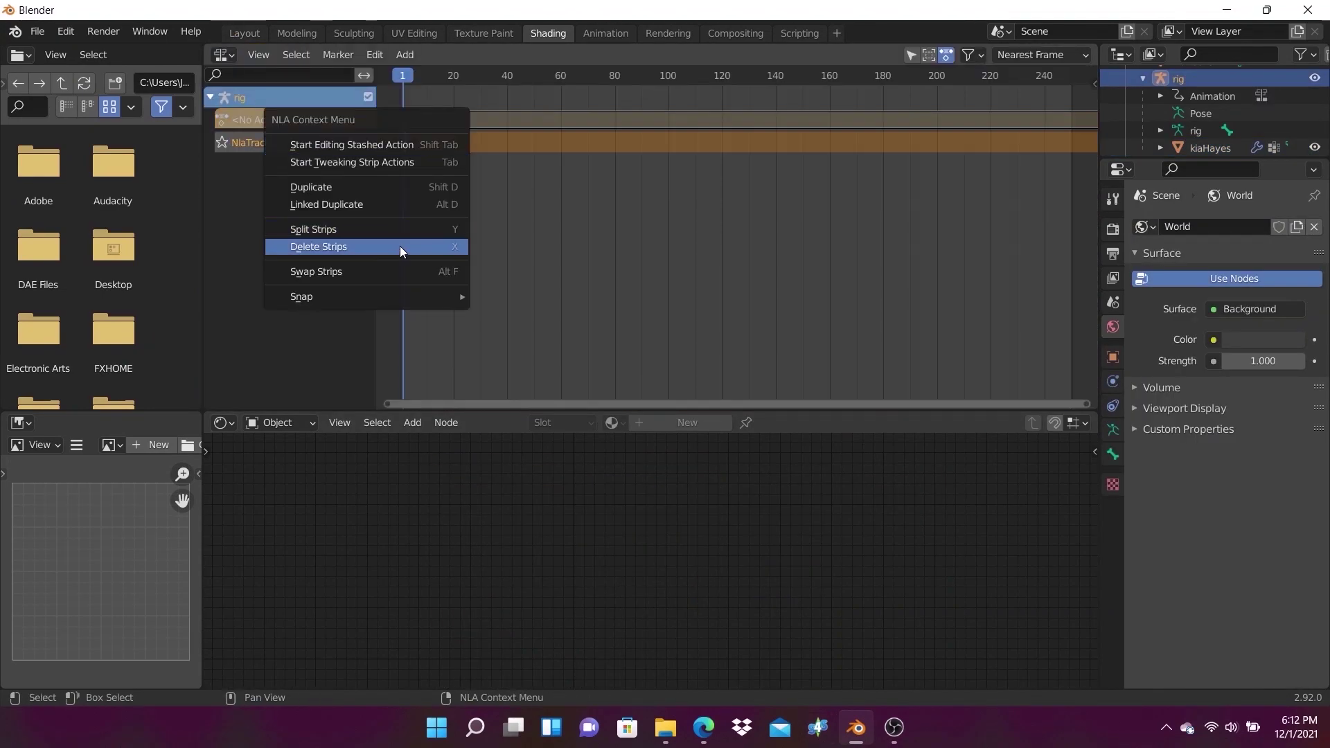
left_click(400, 247)
left_click(405, 55)
left_click(450, 77)
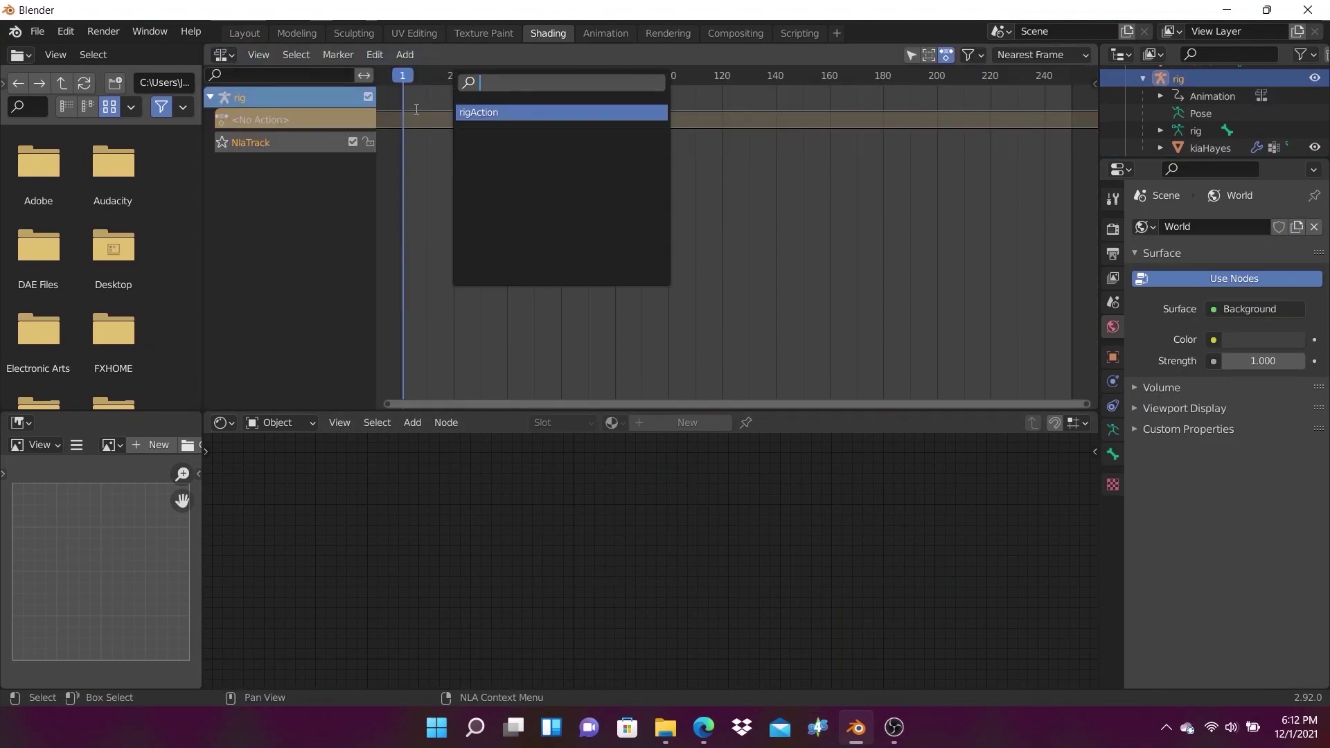
left_click(496, 118)
left_click(223, 55)
left_click(249, 82)
- Orbit and zoom to a frontal view of the room to inspect the new pose
scroll(900, 306, "up", 3)
middle_click_drag(900, 306, 854, 314)
scroll(854, 314, "down", 3)
scroll(841, 292, "up", 2)
scroll(826, 296, "up", 2)
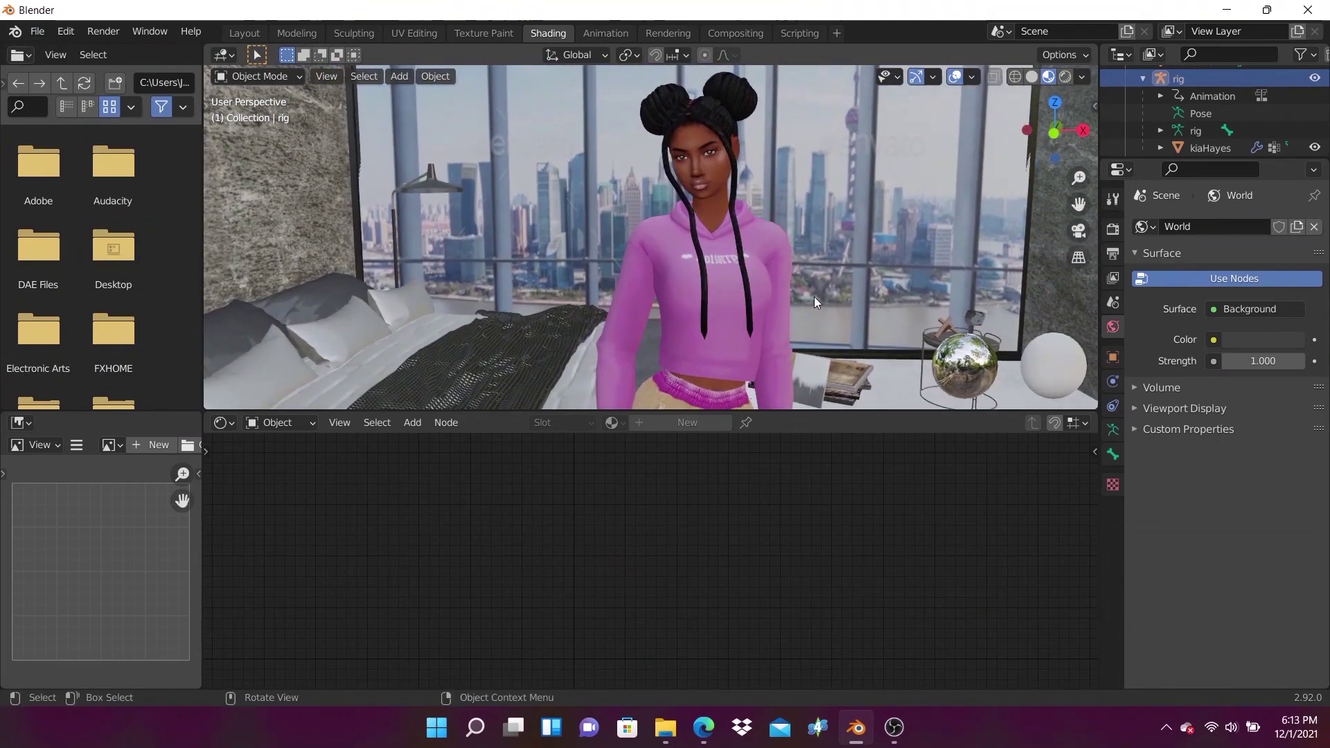
middle_click_drag(772, 314, 685, 283)
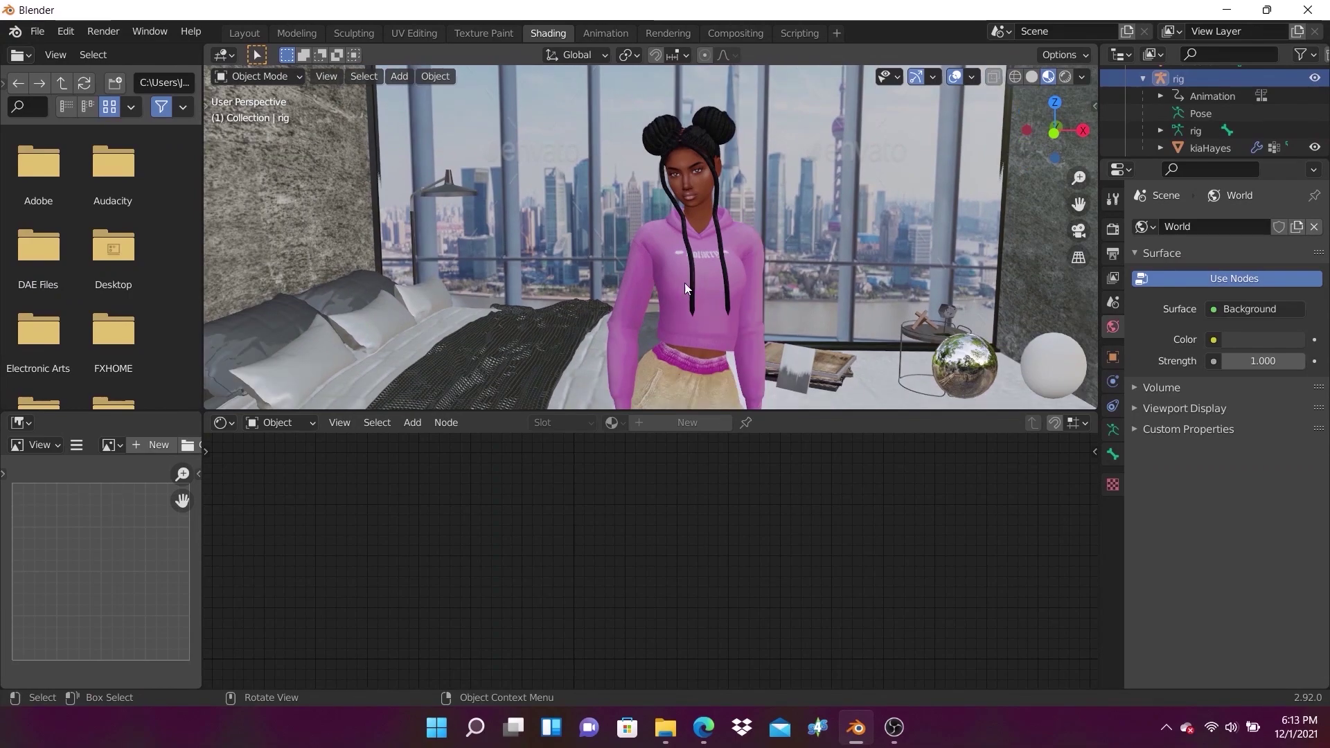
- Recheck the rig's animation strip in the Nonlinear Animation editor, then go back to the 3D view
left_click(229, 54)
left_click(444, 175)
right_click(422, 138)
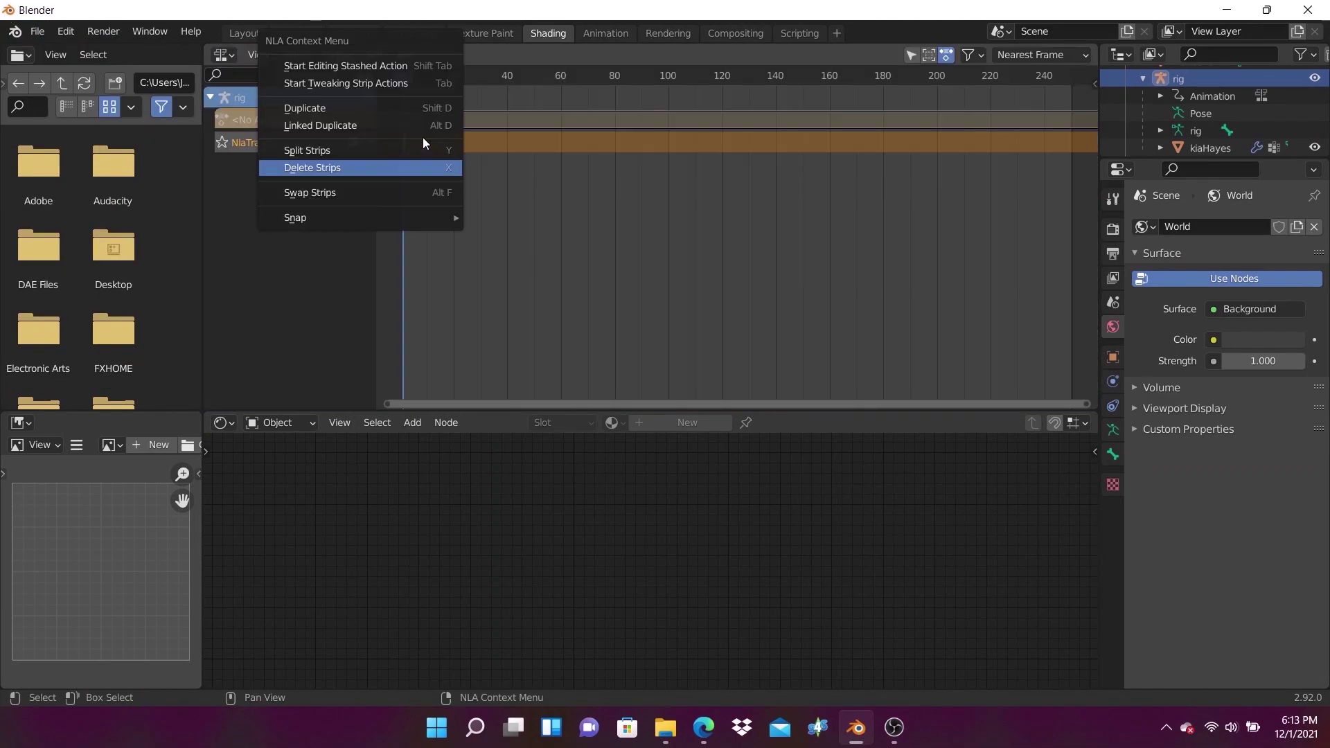
left_click(223, 54)
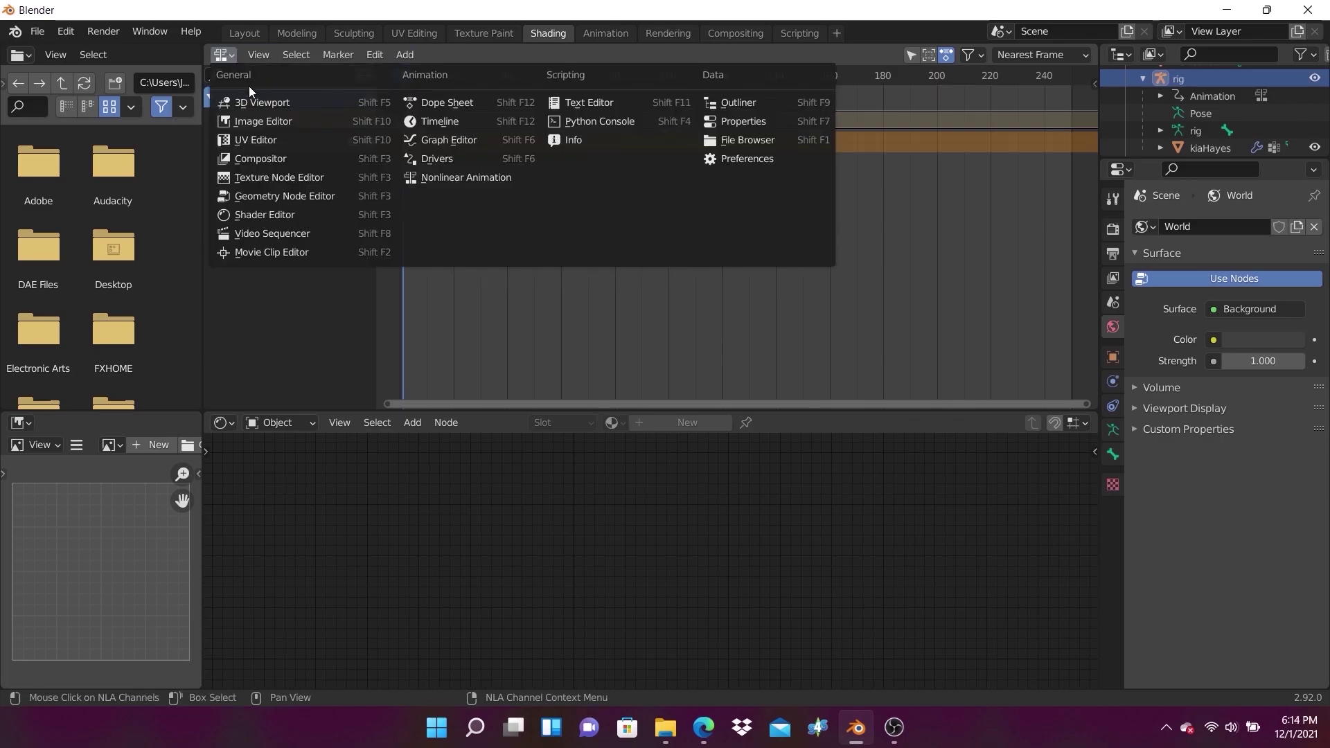
left_click(248, 86)
scroll(908, 319, "up", 2)
- Review the strip options and available actions once more, then orbit around the character
left_click(223, 54)
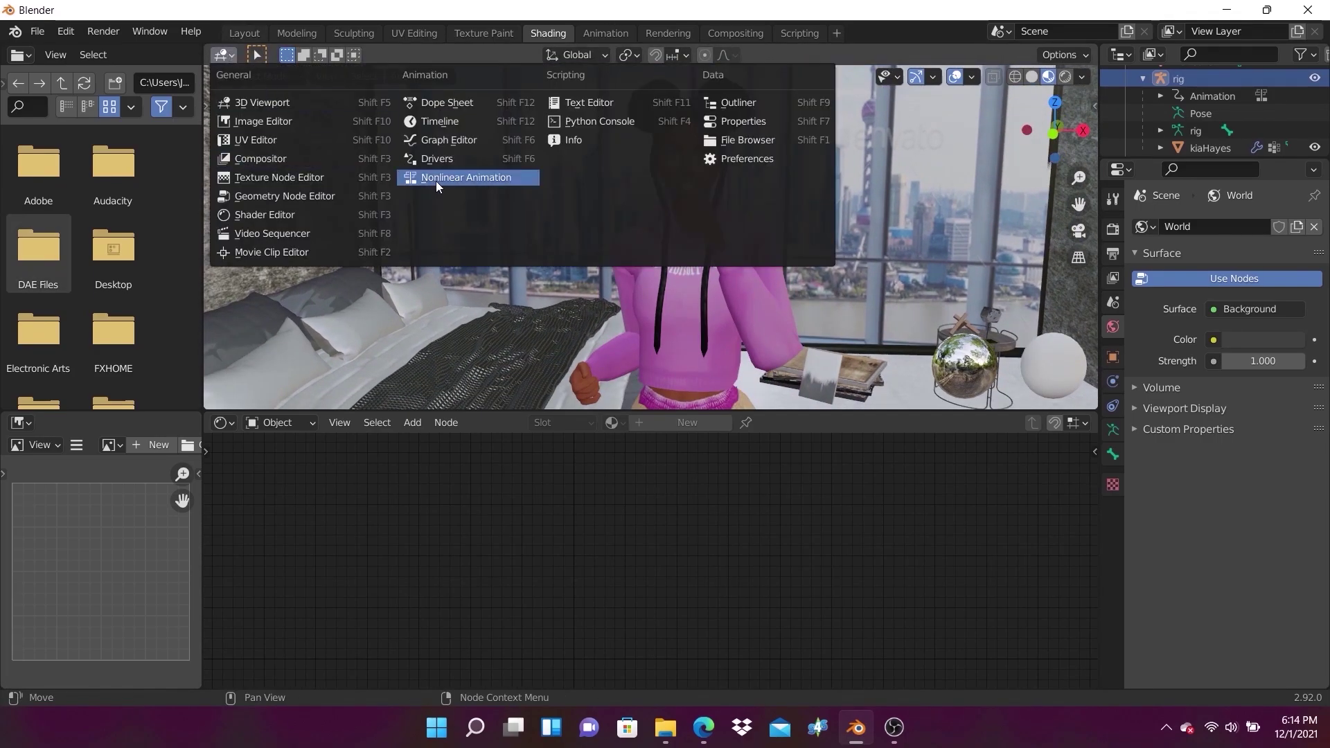
left_click(435, 181)
right_click(417, 163)
left_click(399, 54)
left_click(449, 78)
left_click(231, 56)
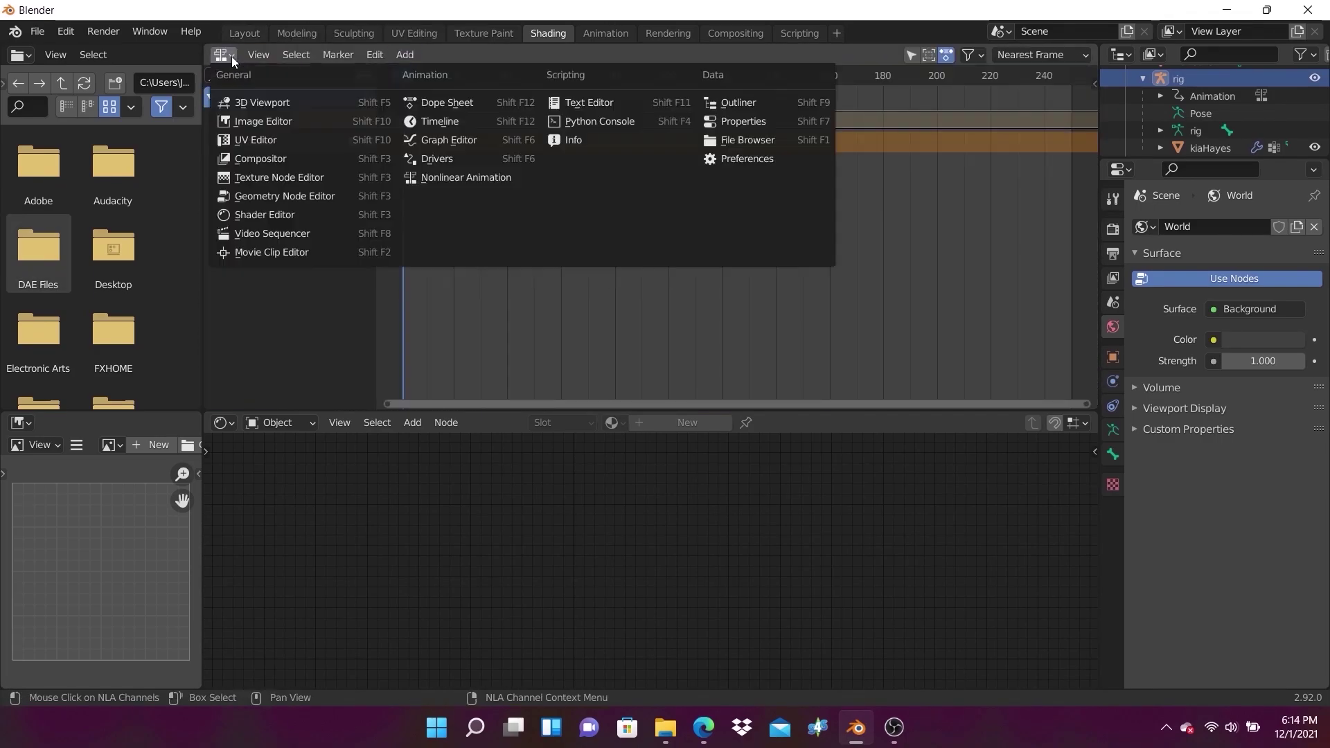
left_click(251, 101)
mouse_move(766, 292)
middle_mouse_down()
mouse_move(888, 293)
mouse_move(863, 282)
middle_mouse_up()
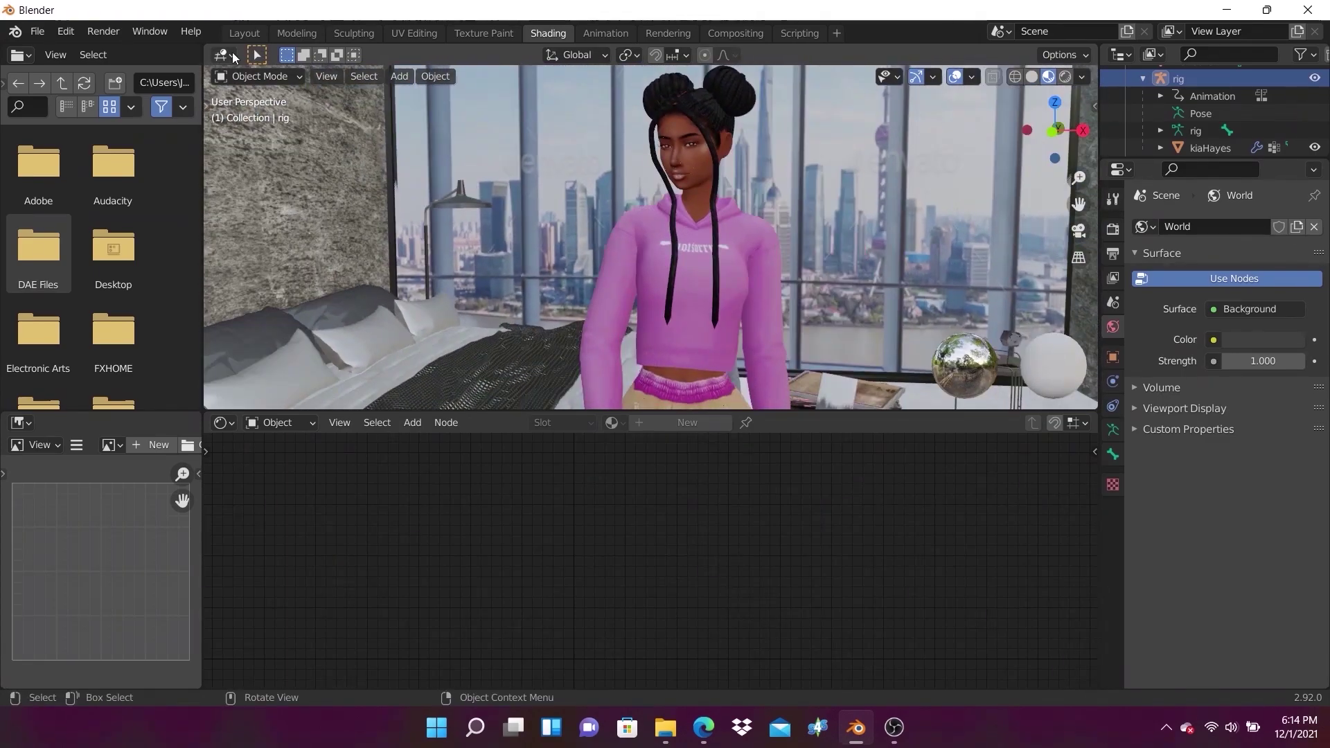
left_click(223, 54)
- Add a point light to the scene and enlarge the 3D viewport with its tools shown
left_click(451, 177)
right_click(425, 160)
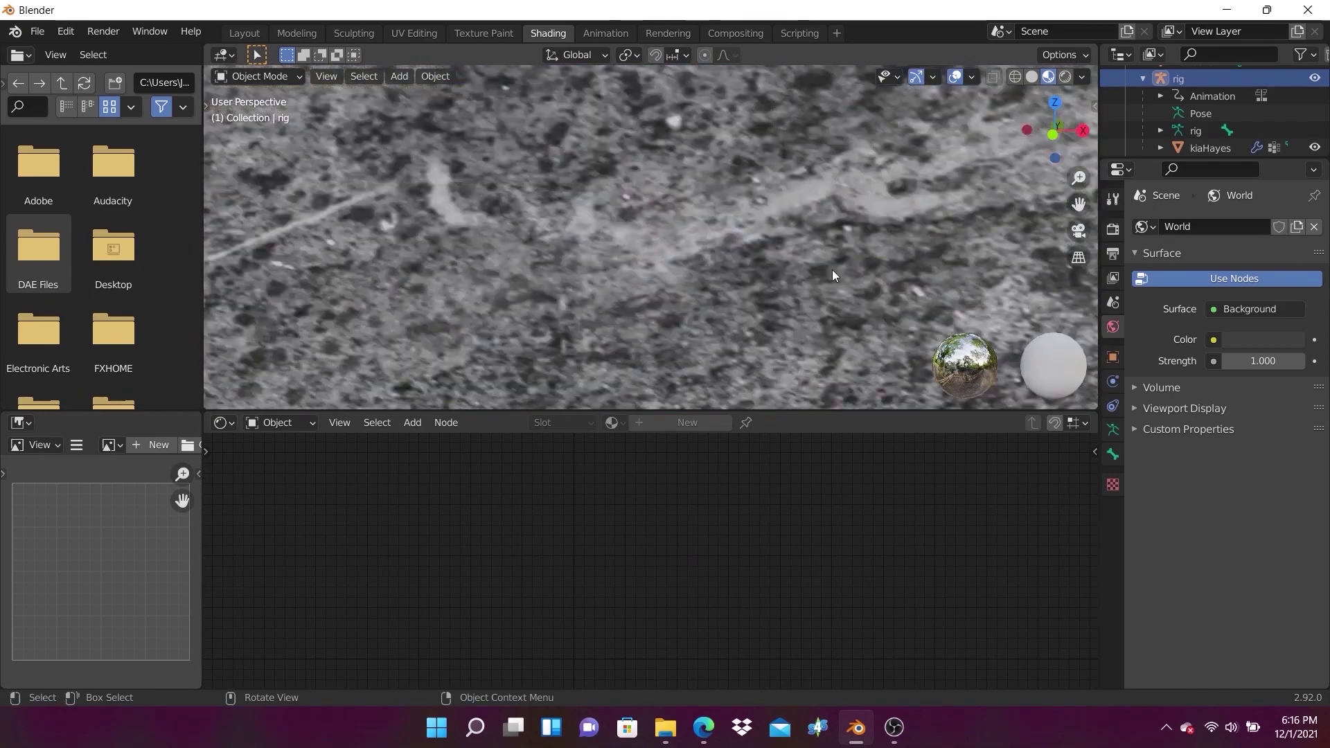
key("shift+a")
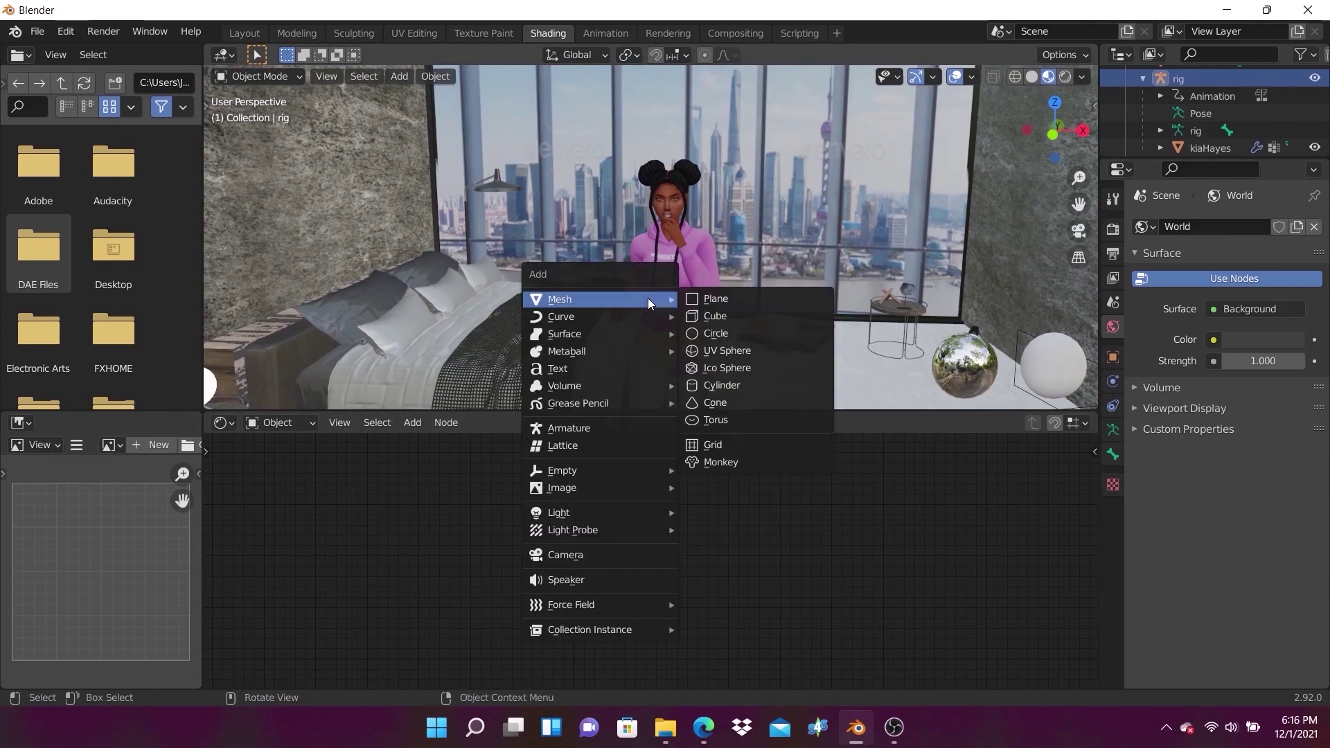
left_click(735, 513)
left_click_drag(786, 410, 793, 655)
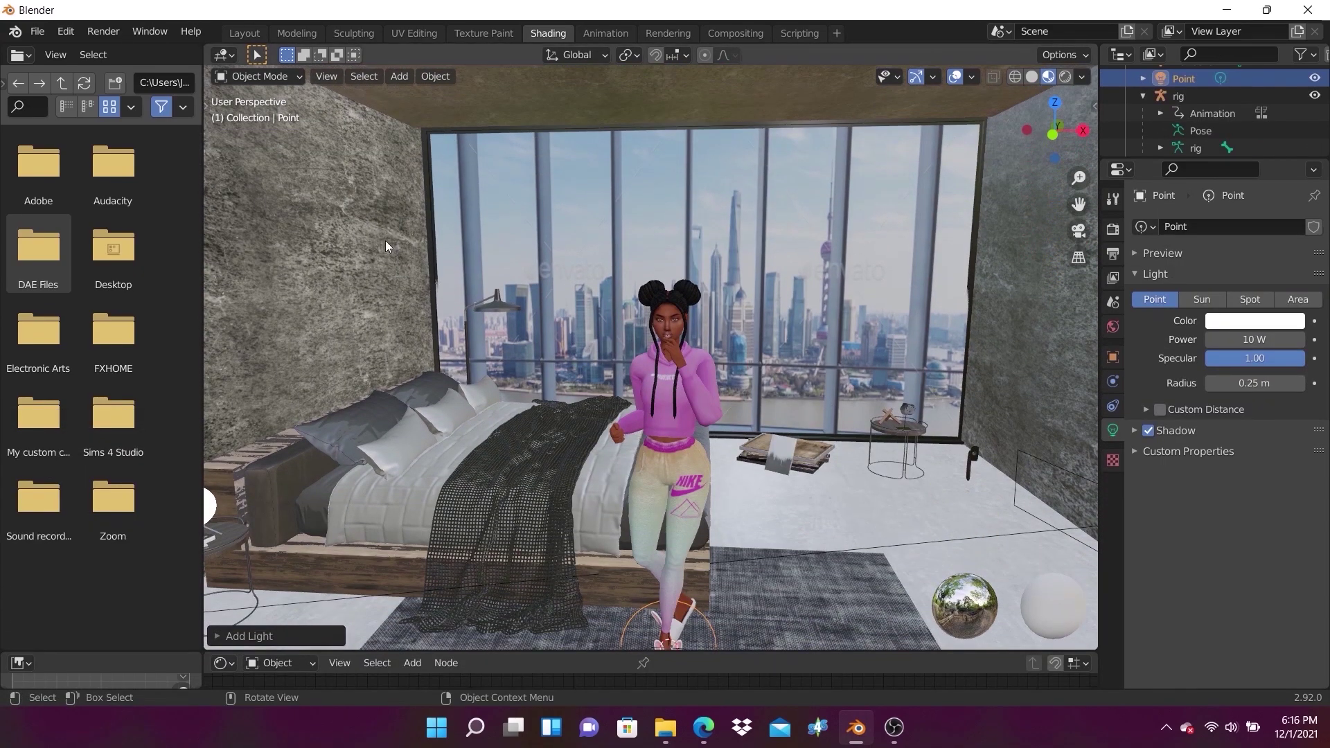
key("t")
- Move the point light left and up beside the character and make it pink
left_click_drag(670, 597, 821, 367)
mouse_move(821, 368)
middle_mouse_down()
mouse_move(643, 419)
mouse_move(703, 421)
mouse_move(549, 556)
middle_mouse_up()
left_click_drag(549, 556, 465, 535)
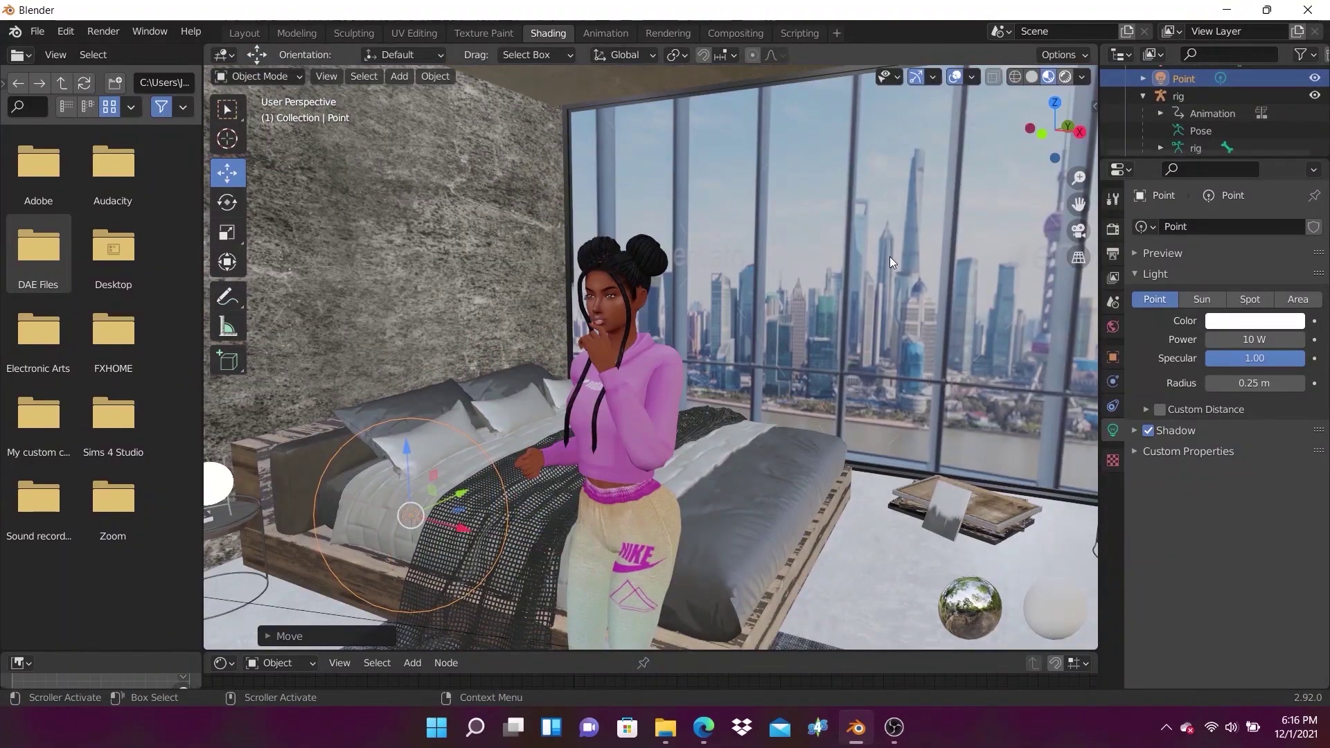
middle_click_drag(890, 256, 866, 344)
left_click_drag(544, 430, 546, 389)
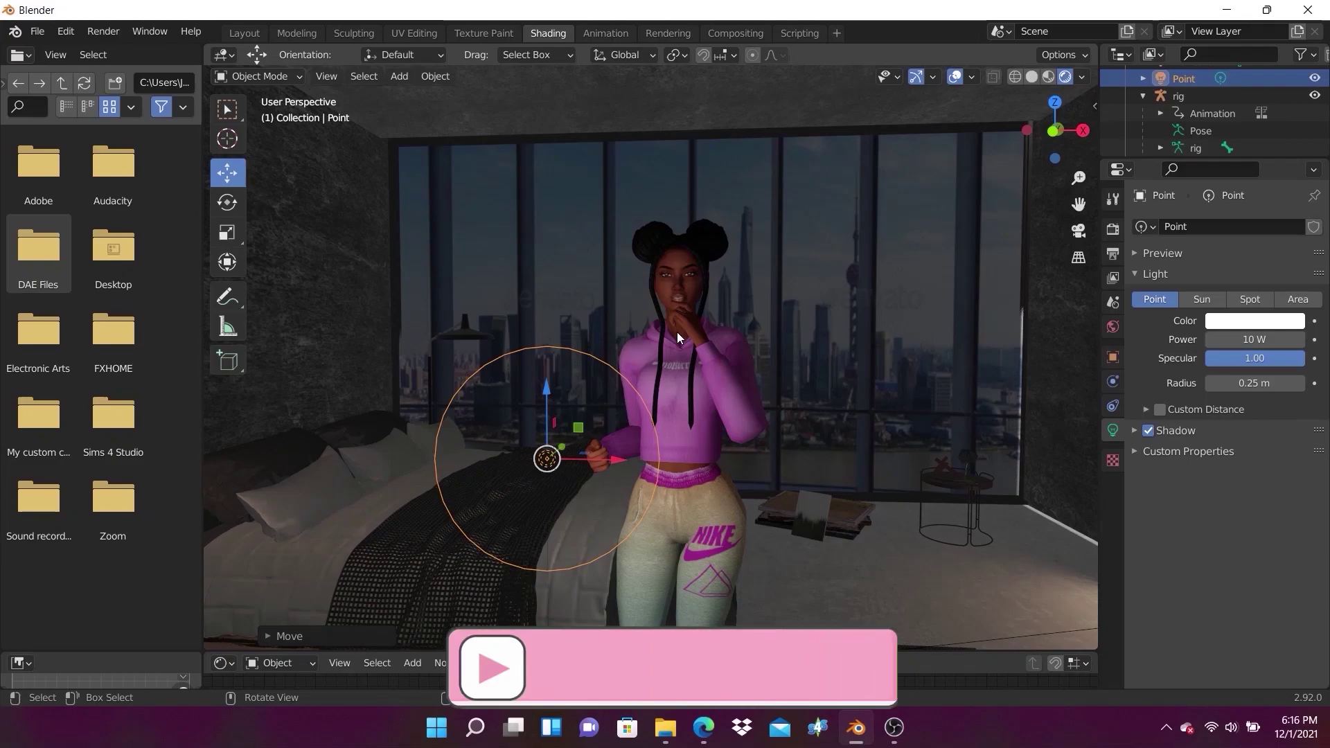
middle_click_drag(916, 330, 957, 329)
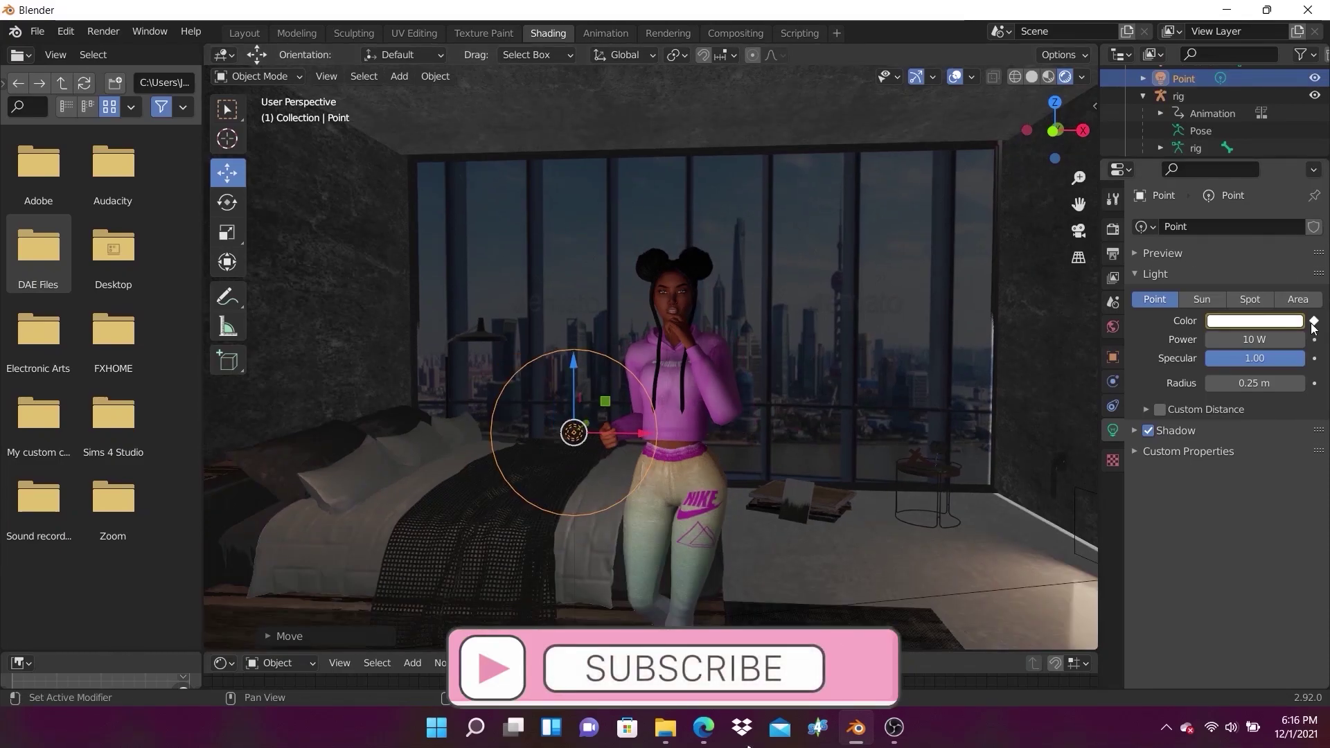
left_click(1288, 321)
left_click(1268, 83)
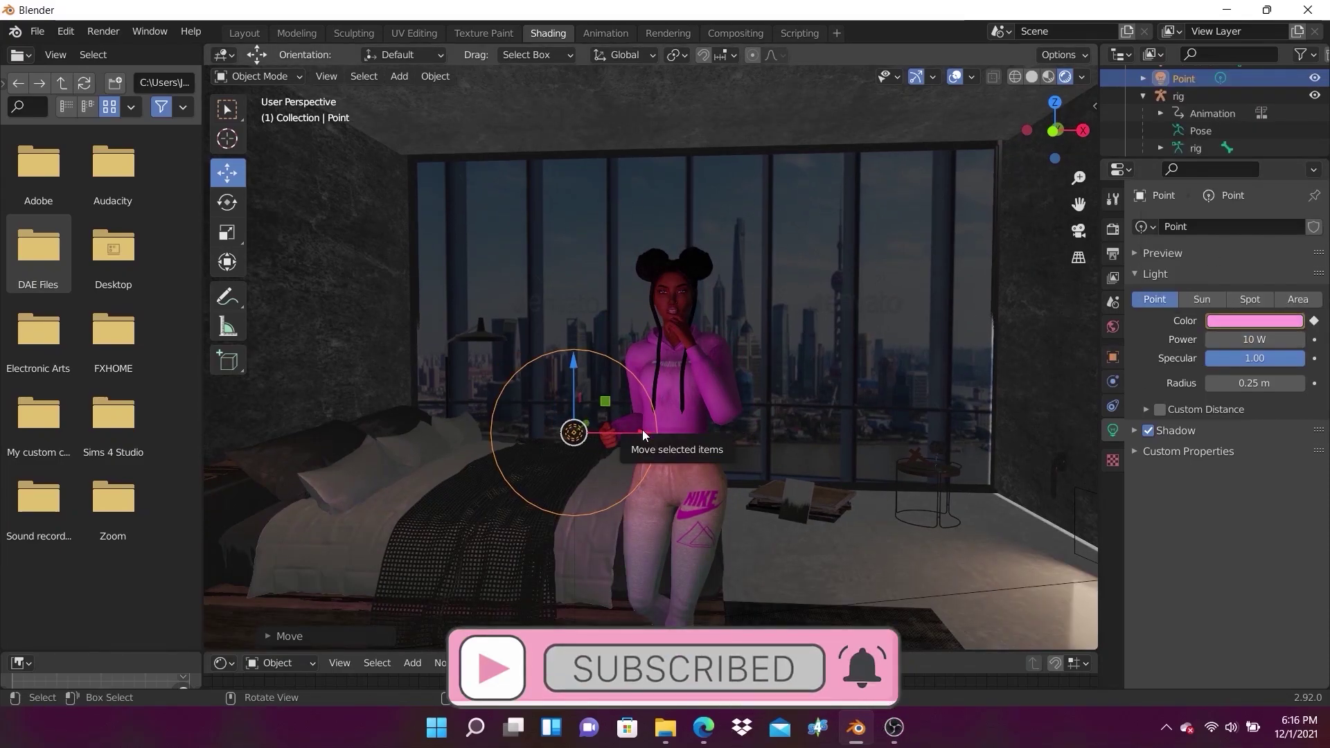
- Duplicate the light as Point.001, color it white, and place it to the right
key("shift+d")
left_click(872, 343)
left_click(1254, 321)
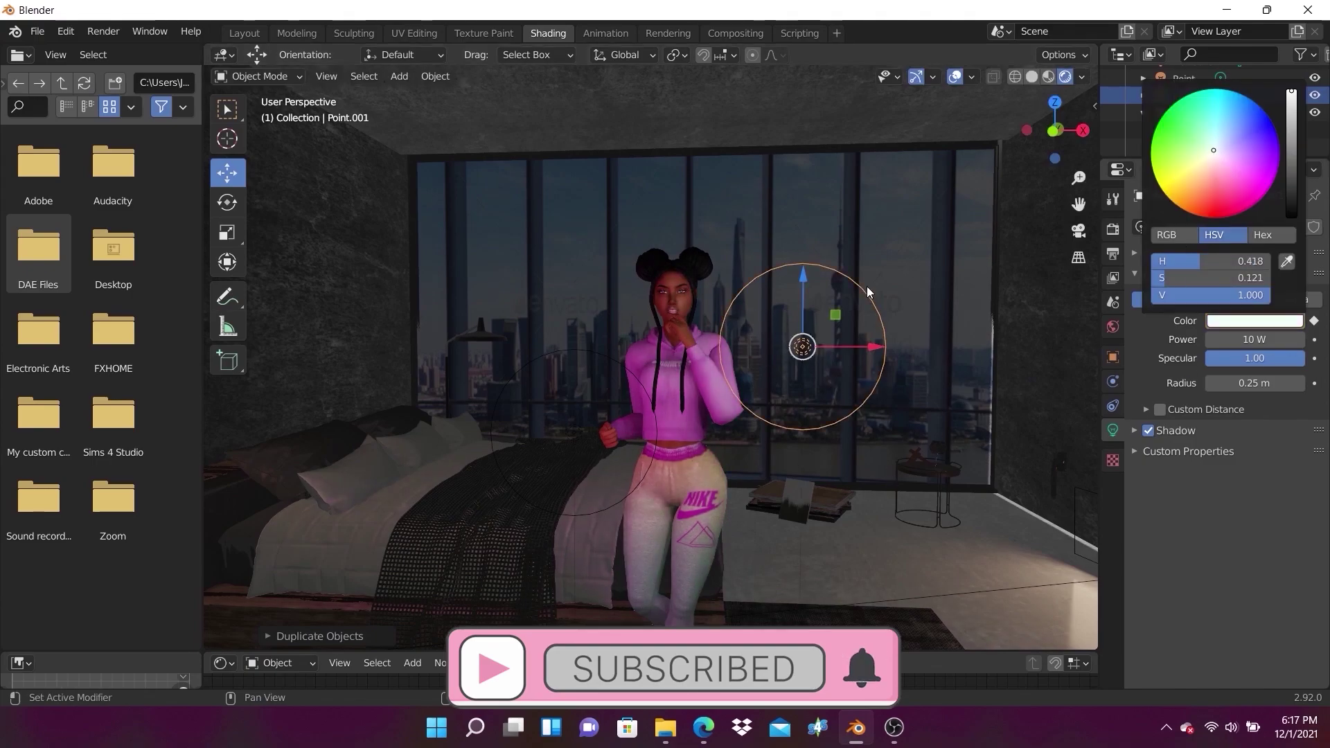
middle_click_drag(925, 286, 888, 343)
key("g")
left_click(979, 459)
- Set the white duplicate light's power to 100 W
mouse_move(980, 458)
middle_mouse_down()
mouse_move(876, 464)
mouse_move(1254, 339)
middle_mouse_up()
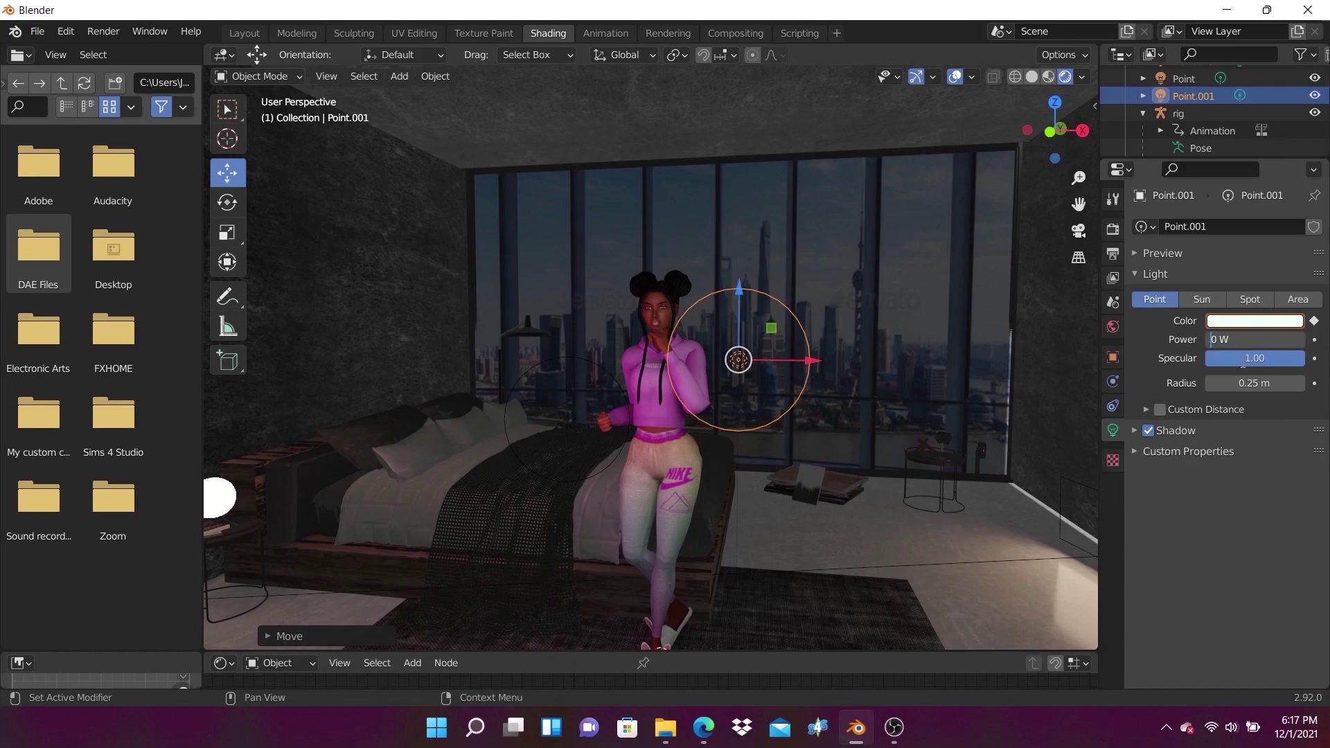
left_click(1255, 339)
type("100")
key("Return")
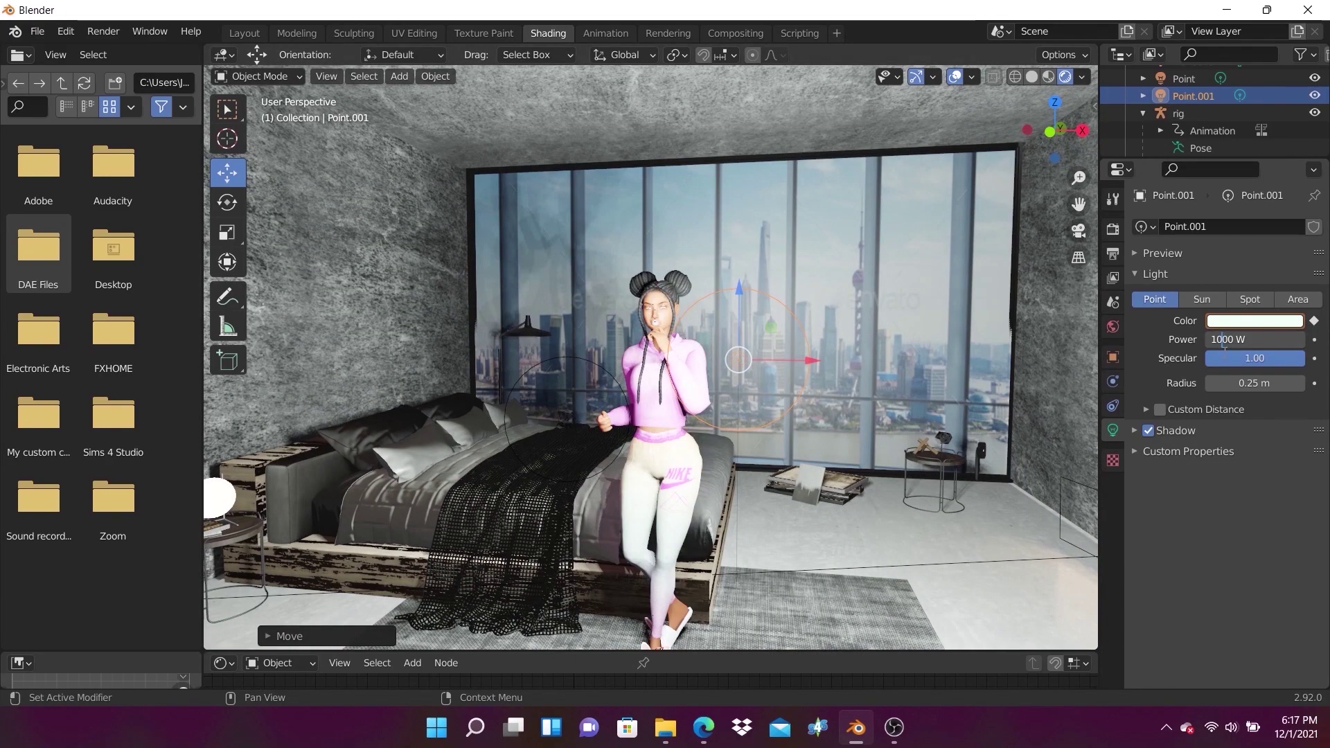
key("BackSpace")
key("Return")
mouse_move(817, 372)
middle_mouse_down()
mouse_move(602, 345)
mouse_move(850, 408)
middle_mouse_up()
scroll(850, 407, "up", 4)
scroll(910, 415, "up", 3)
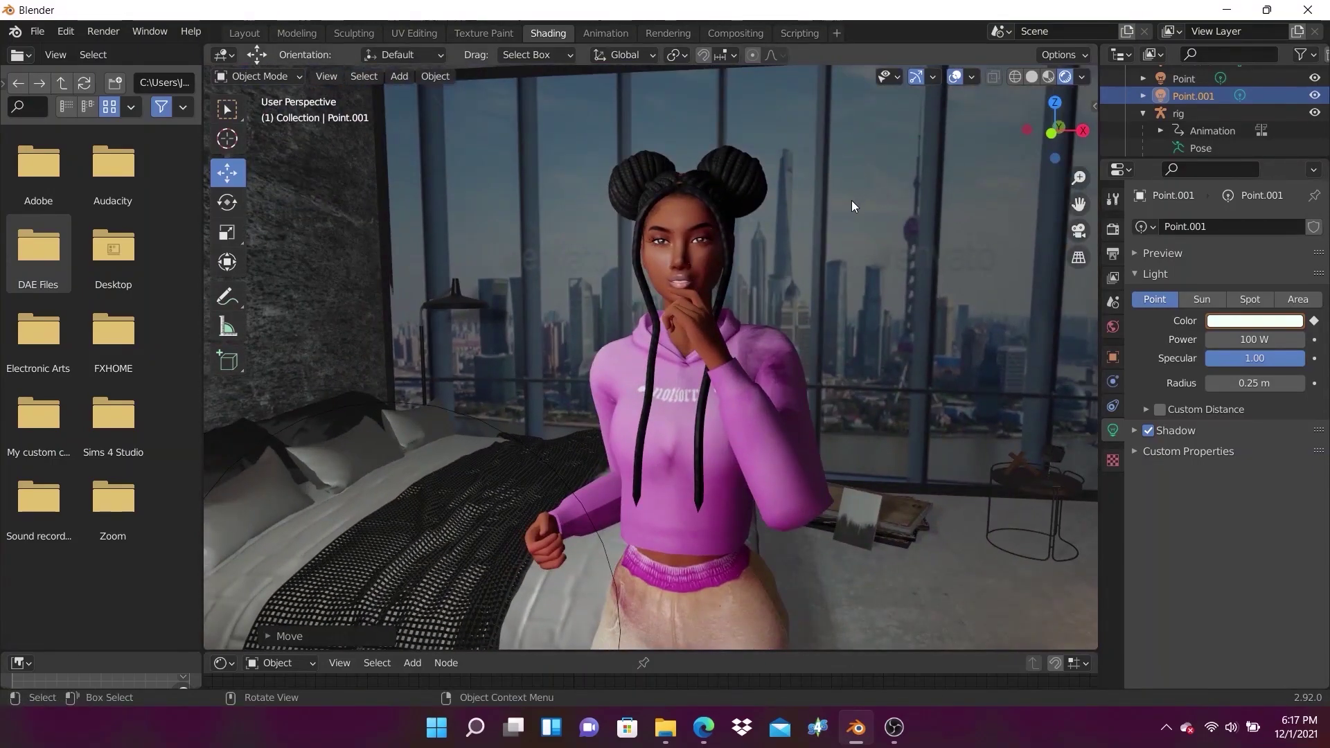
scroll(851, 201, "down", 7)
- Add a plane, rotate it 90° on X, and move it along Y behind the character
key("shift+a")
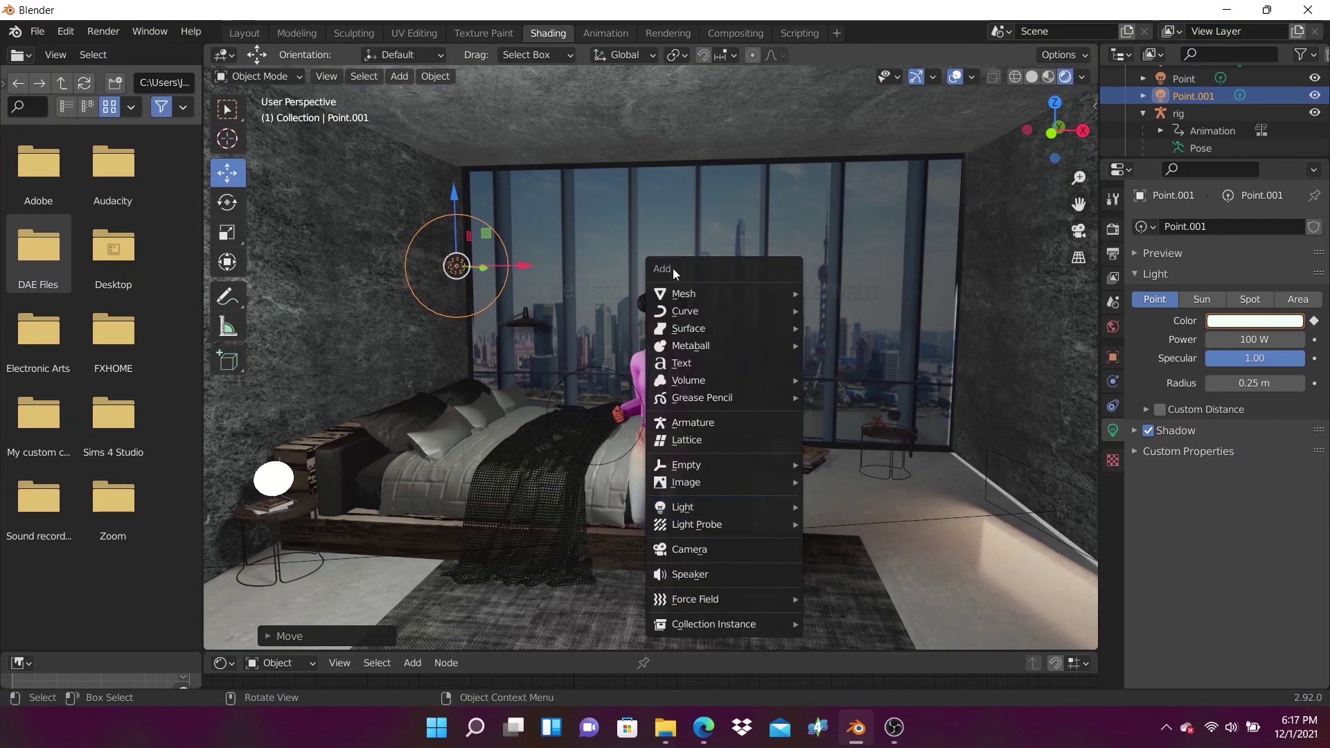
left_click(838, 294)
type("rx90")
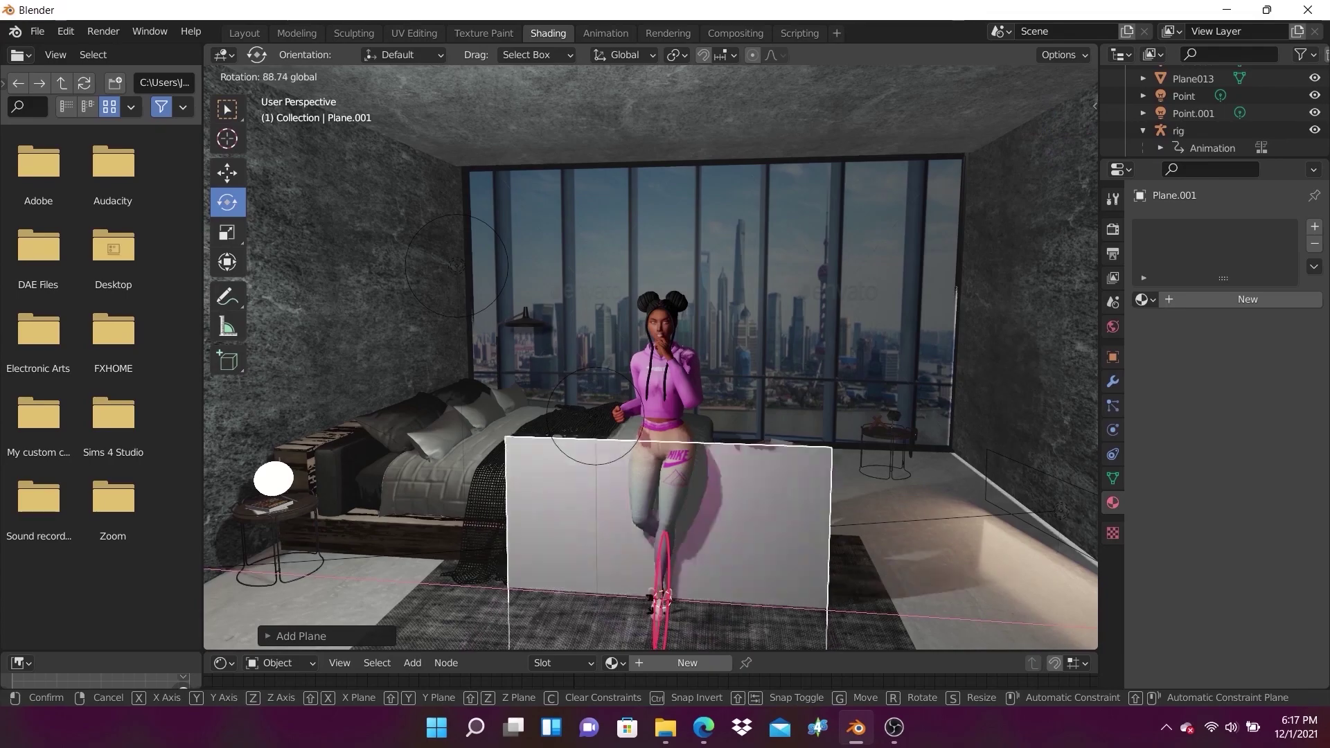
key("Return")
key("g")
key("y")
left_click(720, 499)
- Orbit the view, checking both point lights, and select the new backdrop plane
mouse_move(721, 499)
middle_mouse_down()
mouse_move(772, 460)
mouse_move(866, 471)
mouse_move(582, 477)
middle_mouse_up()
left_click(583, 477)
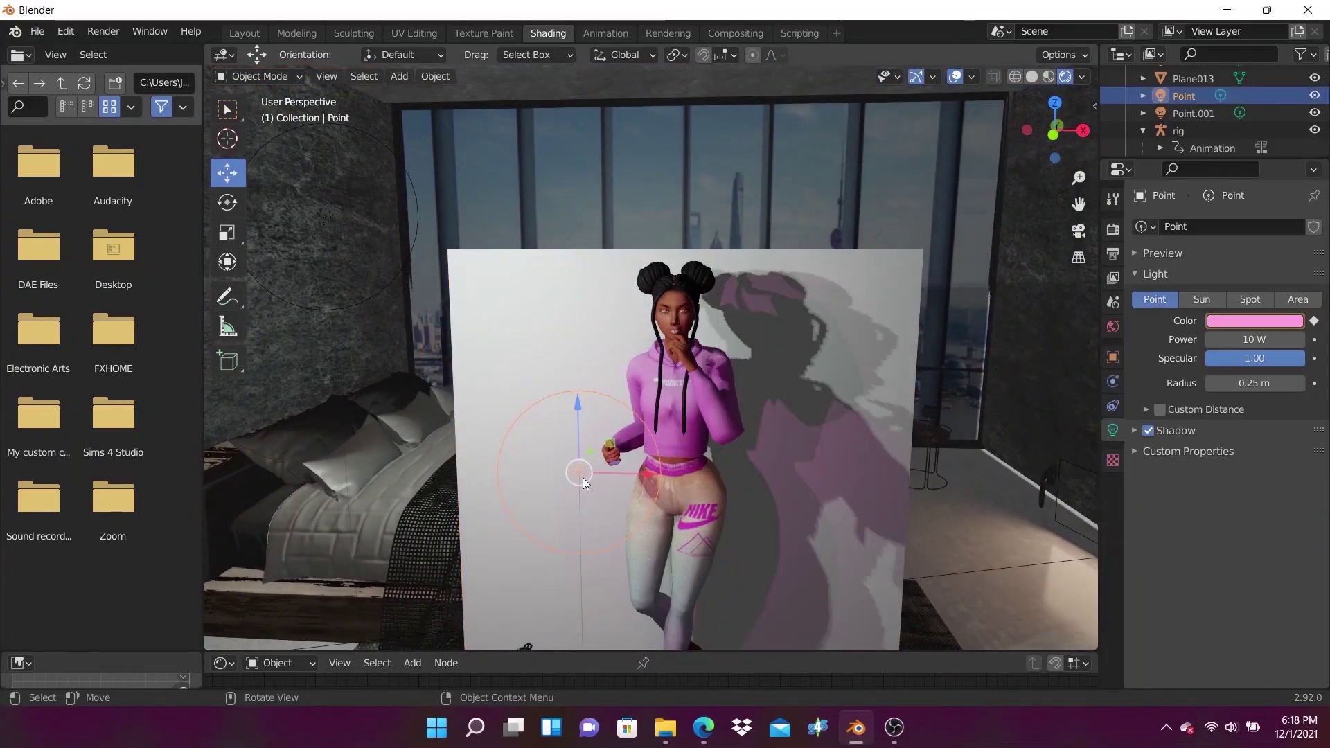
middle_click_drag(584, 383, 588, 415)
left_click(509, 243)
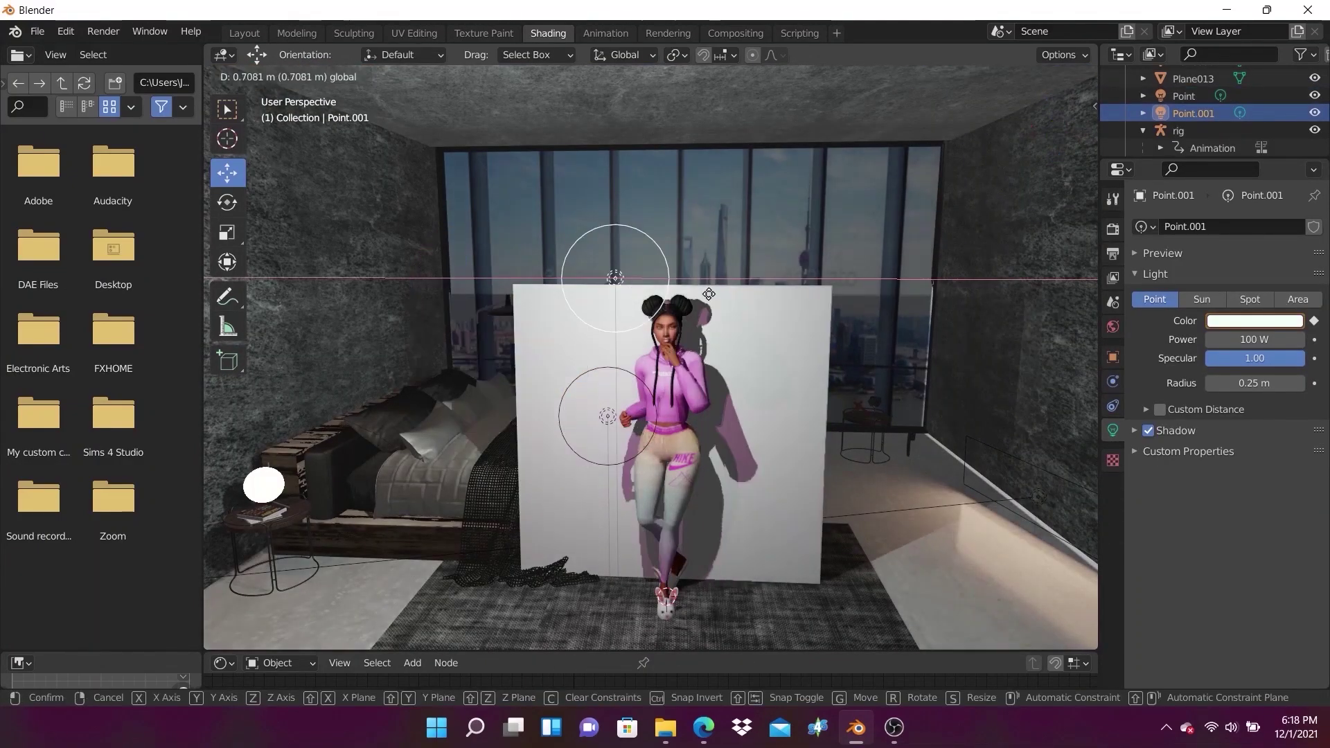
scroll(834, 468, "up", 5)
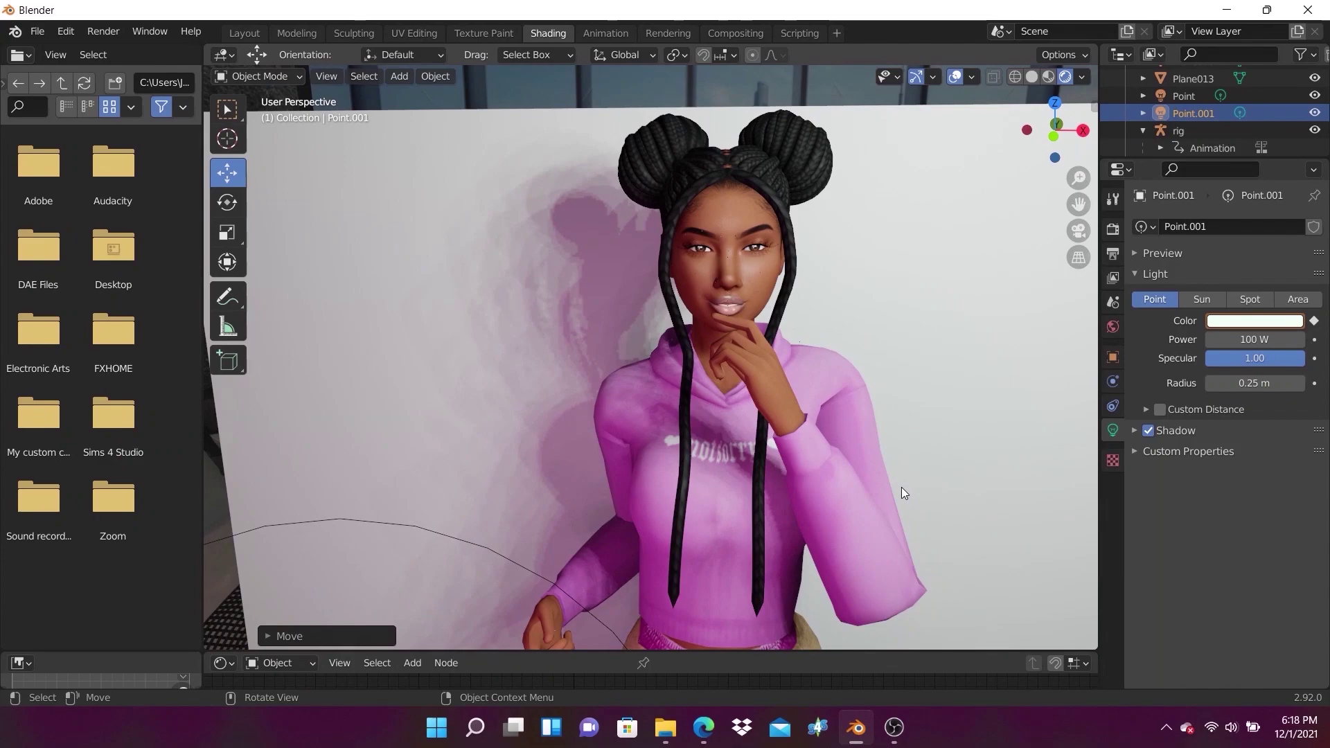
left_click(939, 455)
- Give the backdrop a green Glossy BSDF surface and add a camera
left_click_drag(747, 652, 747, 401)
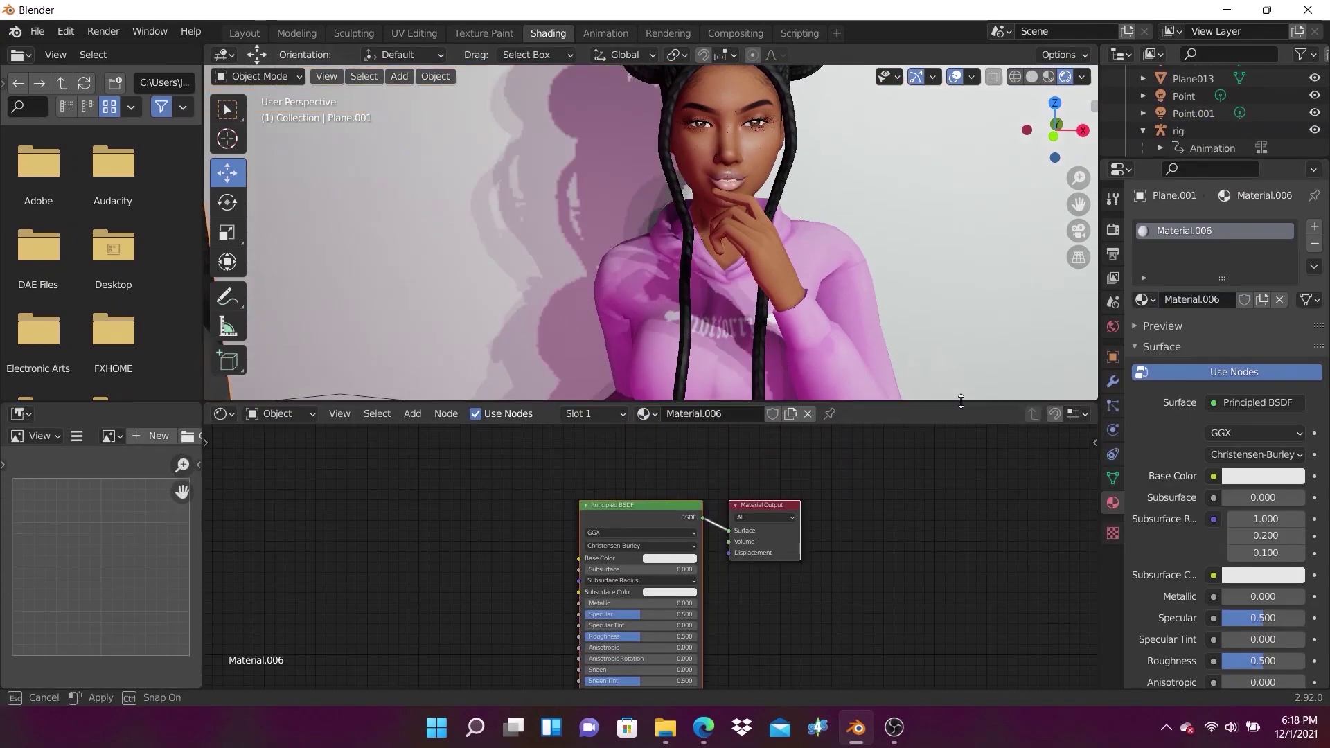
left_click(1260, 404)
left_click(1131, 107)
left_click(1264, 454)
left_click(1175, 248)
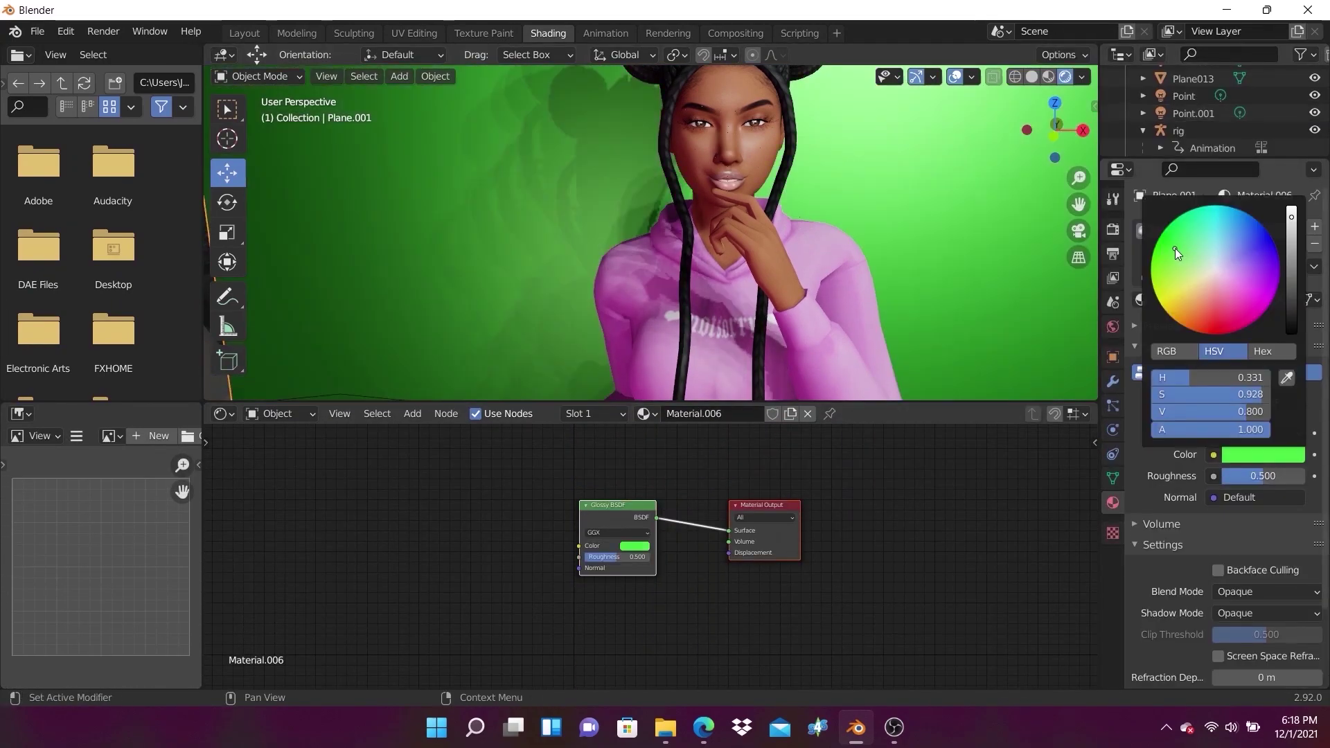
scroll(855, 226, "down", 5)
scroll(892, 230, "up", 5)
scroll(901, 228, "up", 2)
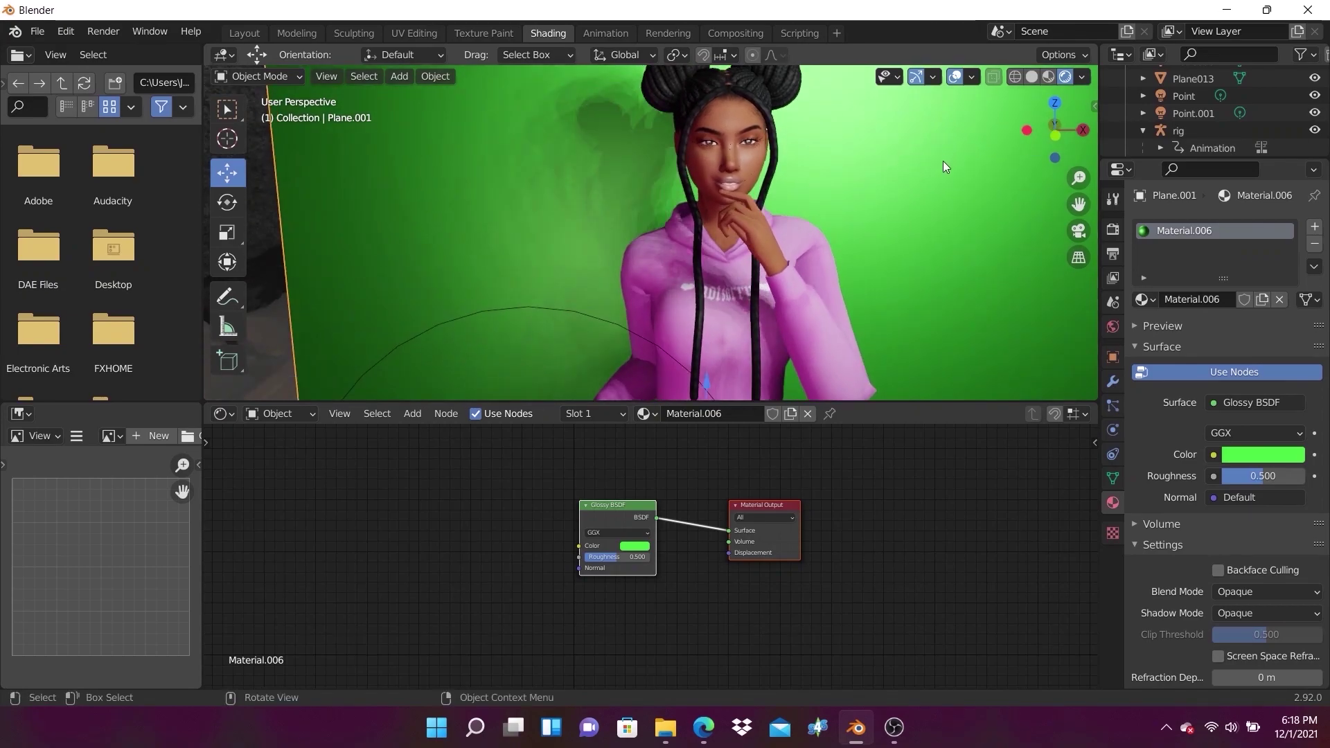
key("shift+a")
left_click(886, 484)
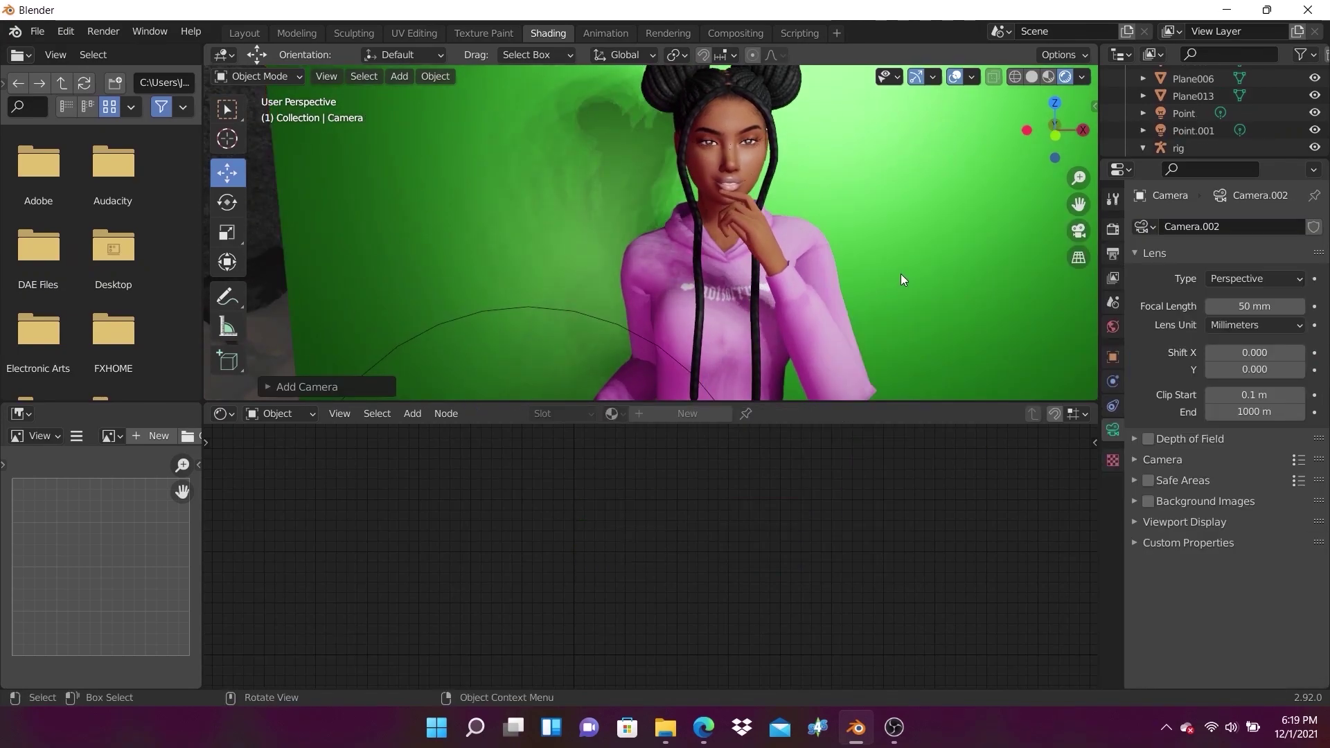
- Move the camera into place and rotate it to face sideways toward the character
scroll(901, 273, "up", 5)
scroll(864, 334, "down", 8)
middle_click_drag(997, 306, 1050, 327)
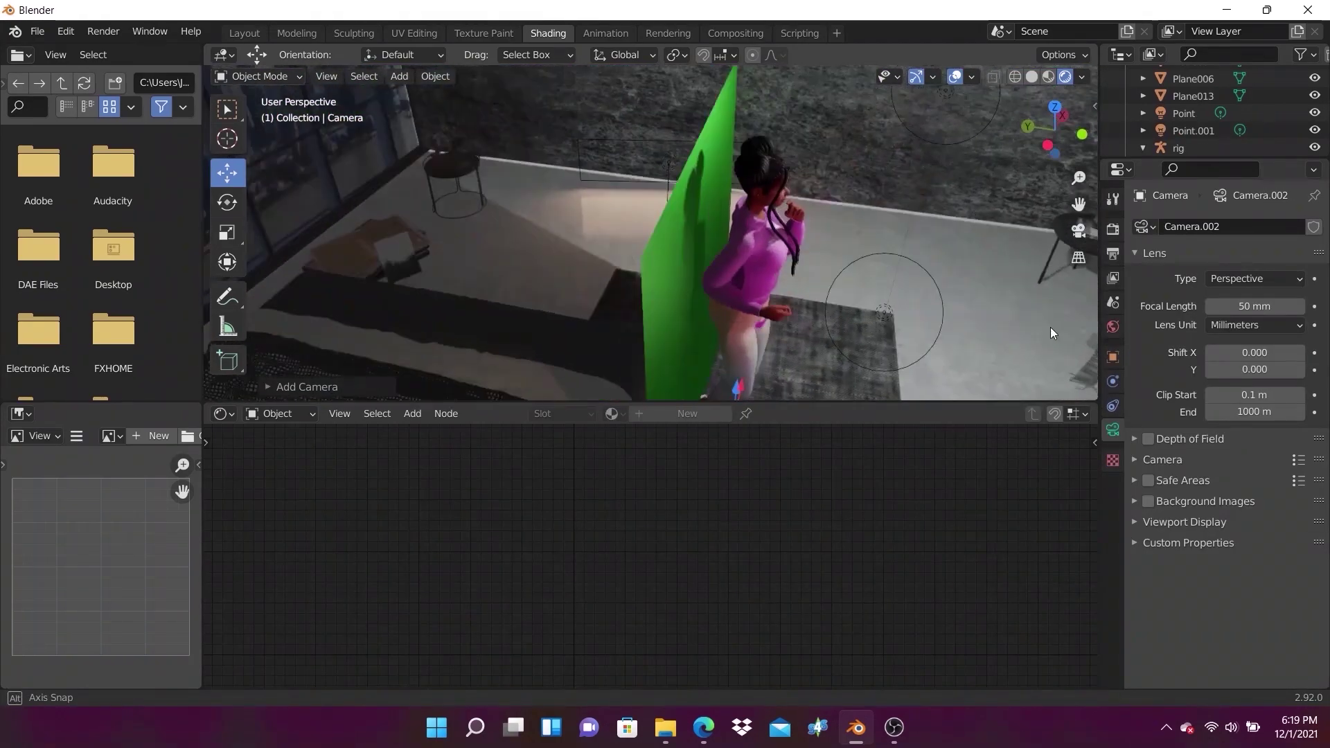
key("g")
left_click(624, 187)
mouse_move(625, 187)
middle_mouse_down()
mouse_move(709, 335)
mouse_move(700, 246)
middle_mouse_up()
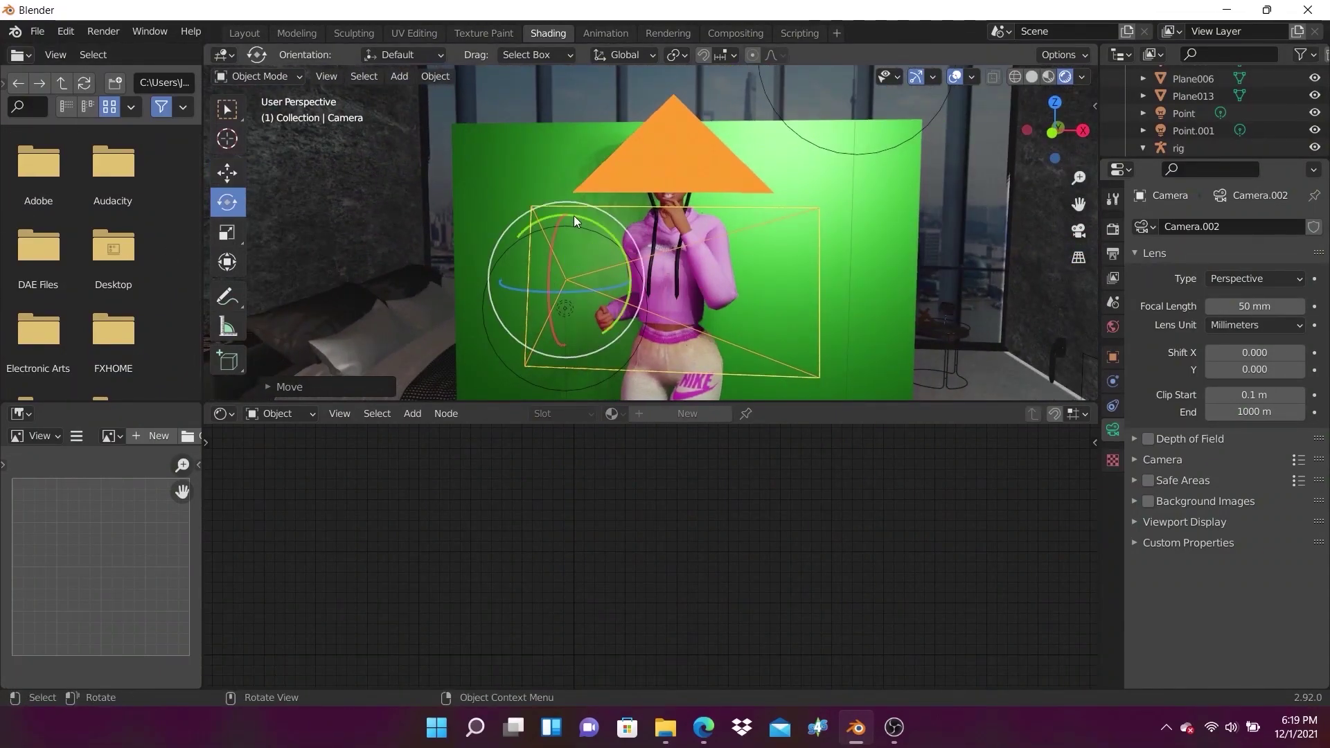
mouse_move(573, 215)
left_mouse_down()
mouse_move(672, 286)
mouse_move(789, 285)
left_mouse_up()
- Nudge the camera's position, checking the framing through the camera view each time
left_click(227, 173)
left_click(1079, 231)
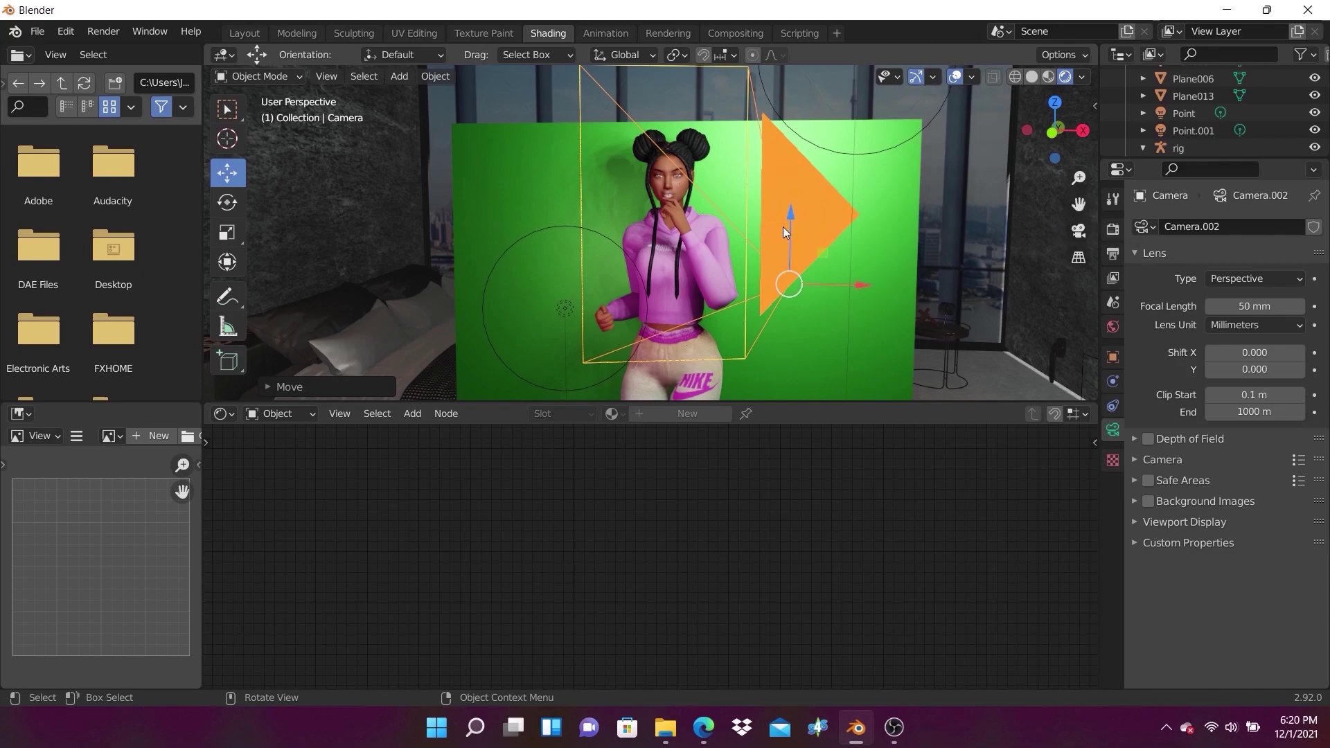
left_click_drag(790, 232, 797, 303)
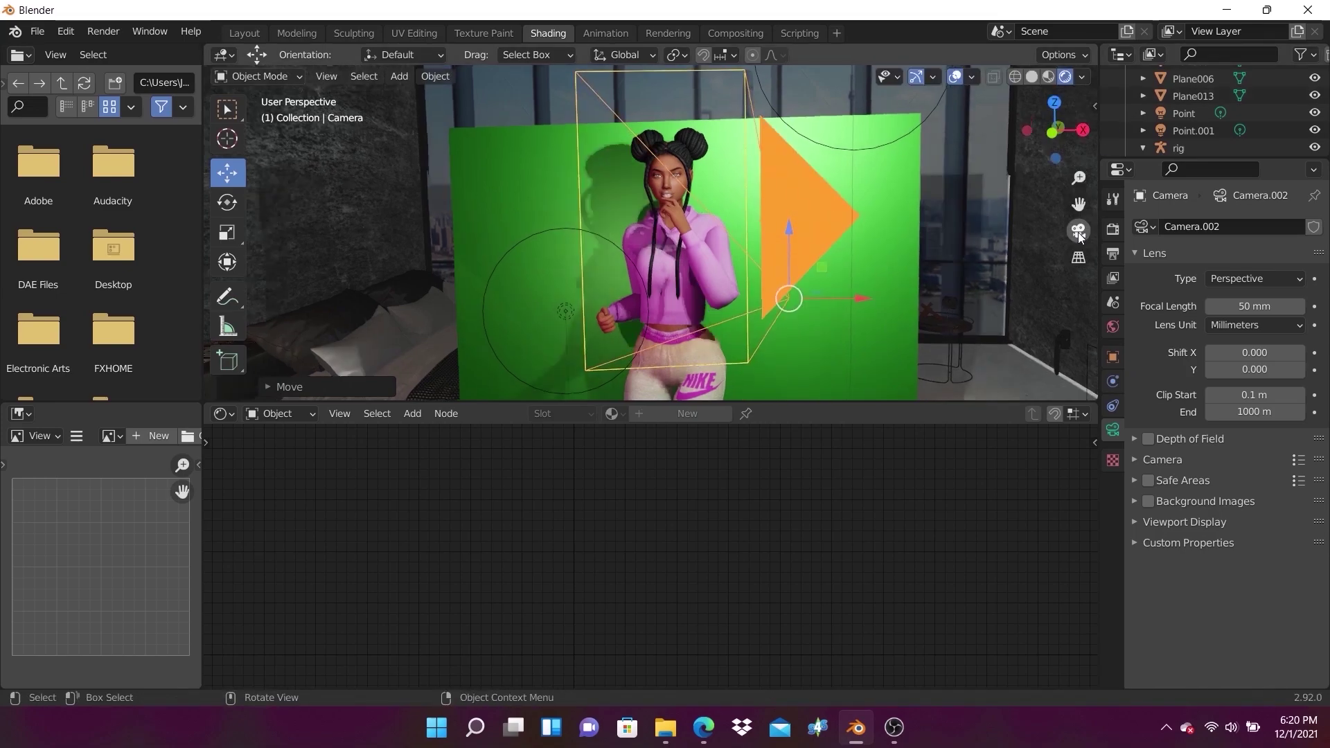
left_click(1078, 231)
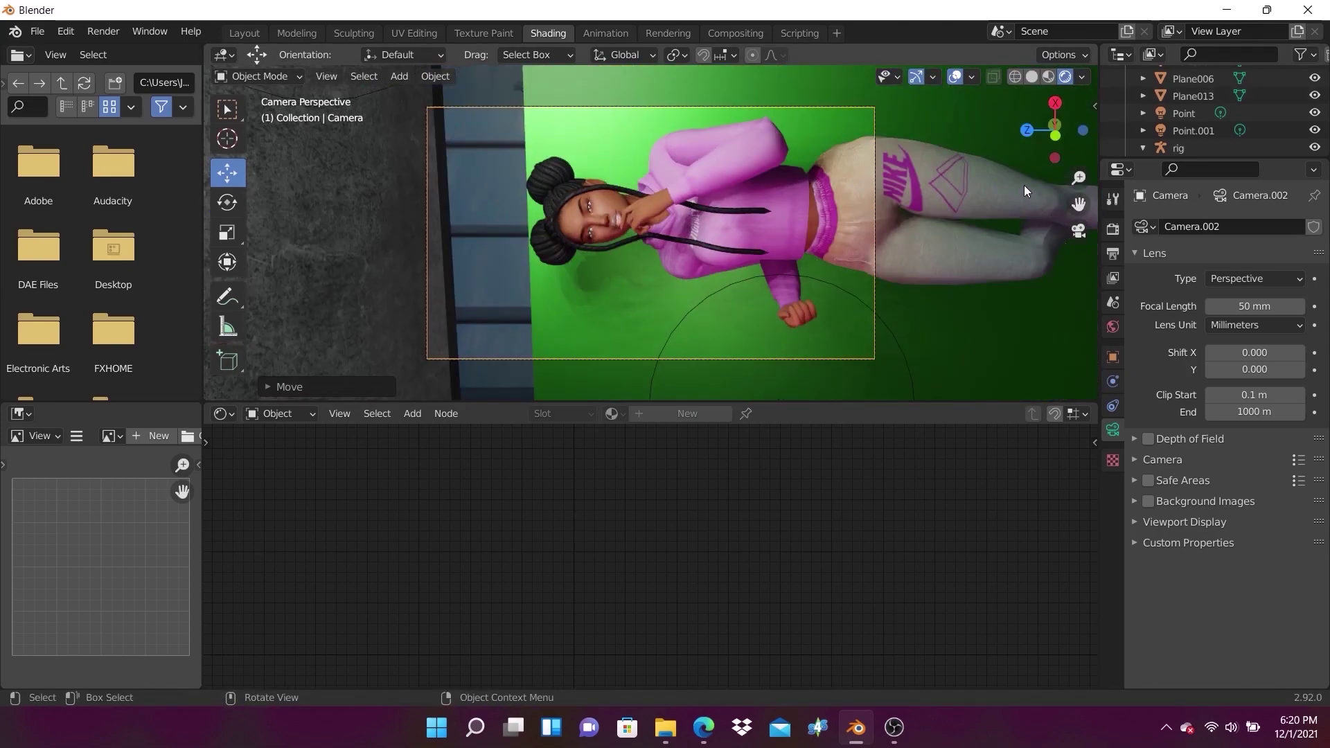
left_click(1080, 232)
left_click_drag(797, 267, 793, 206)
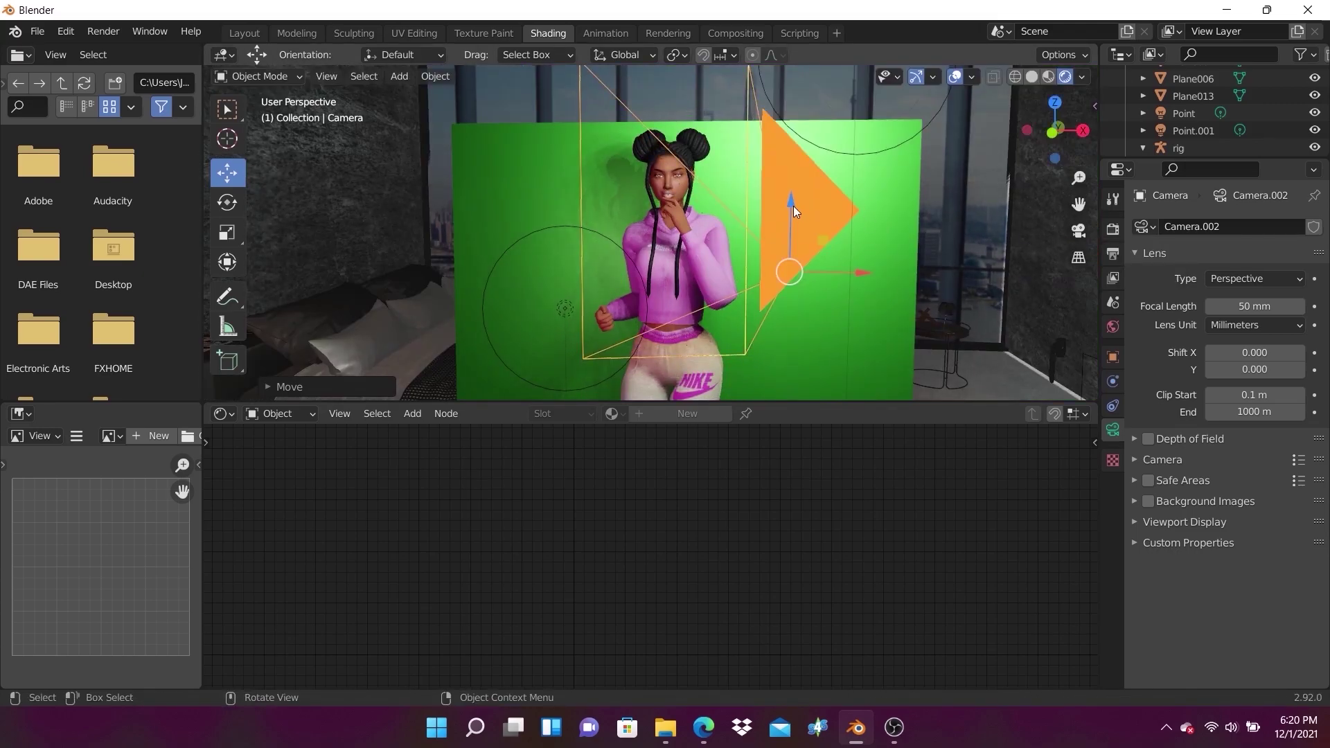
left_click(1078, 231)
left_click(1078, 235)
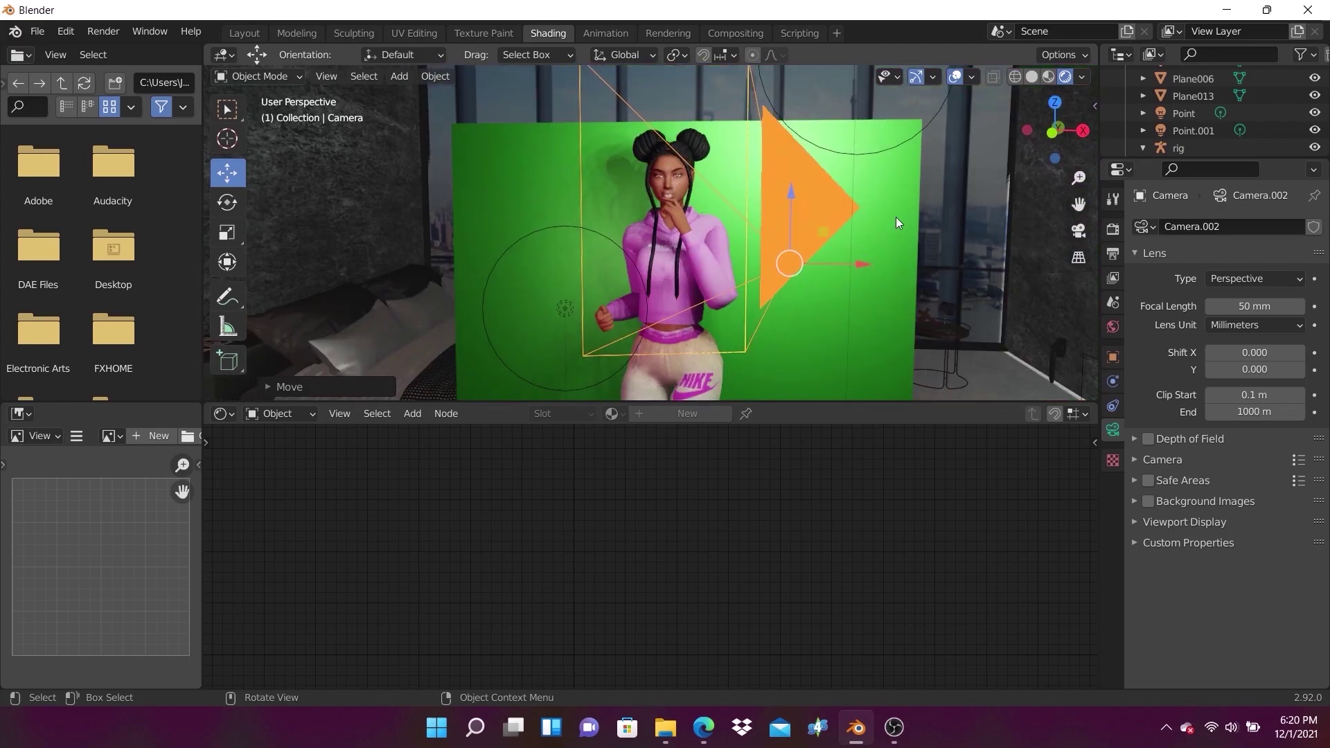
- Select the wood wall, switch to the scale tool, and select the pink point light
left_click(457, 162)
left_click(227, 232)
left_click(467, 262)
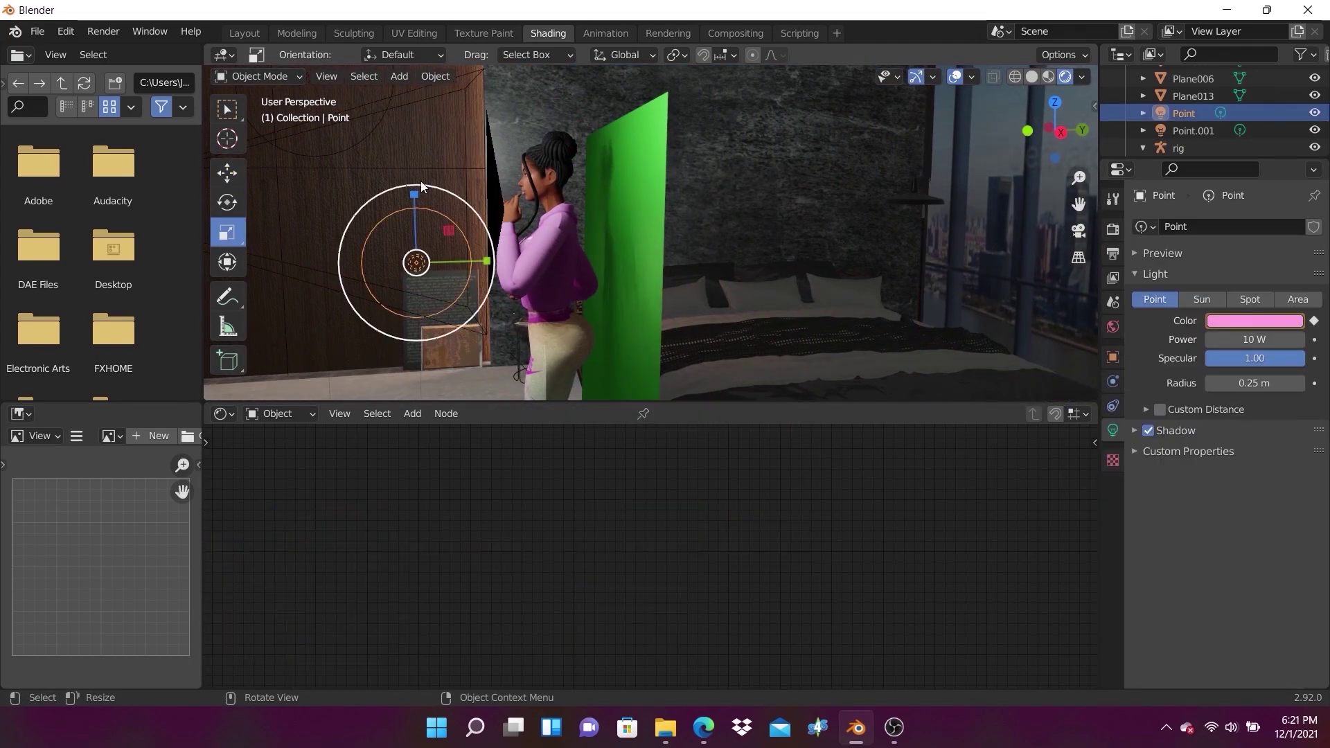
- Scale and flip the camera, then preview its view of the green backdrop
middle_click_drag(406, 152, 847, 207)
left_click(863, 277)
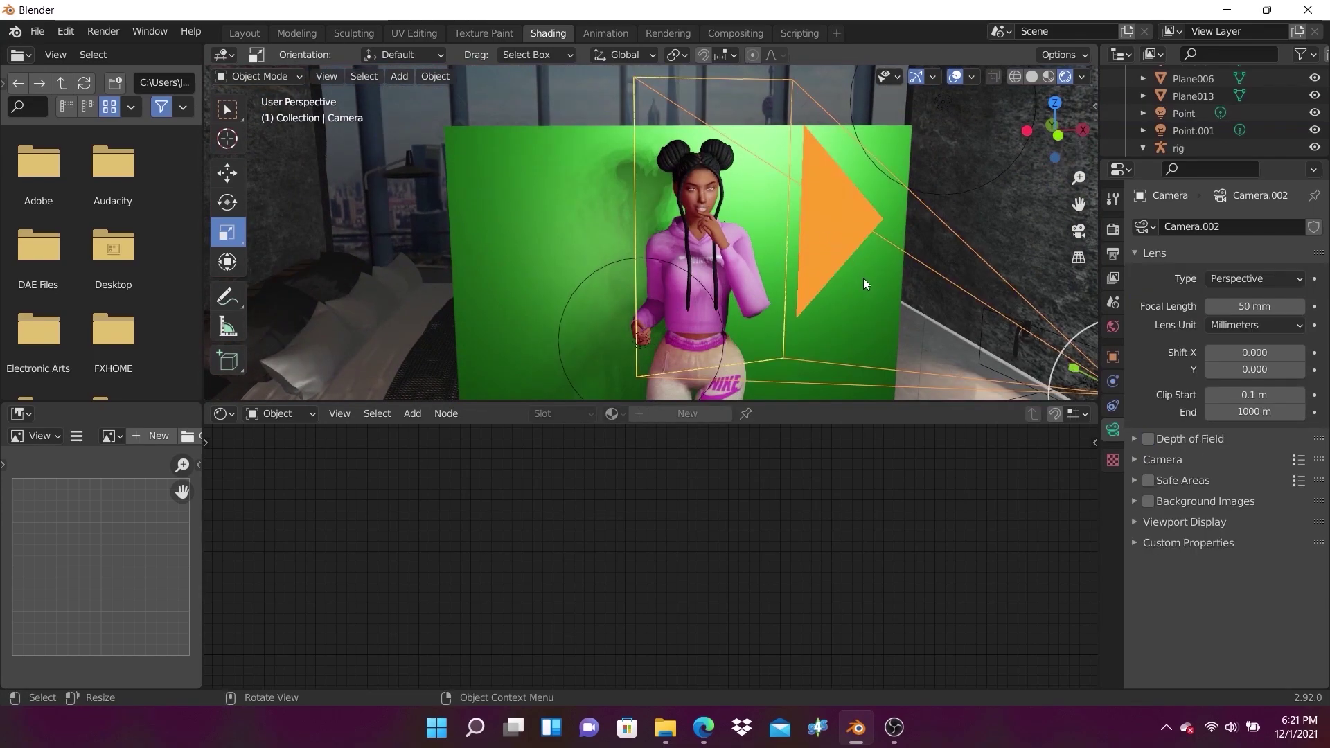
key("s")
left_click(610, 277)
left_click(1076, 230)
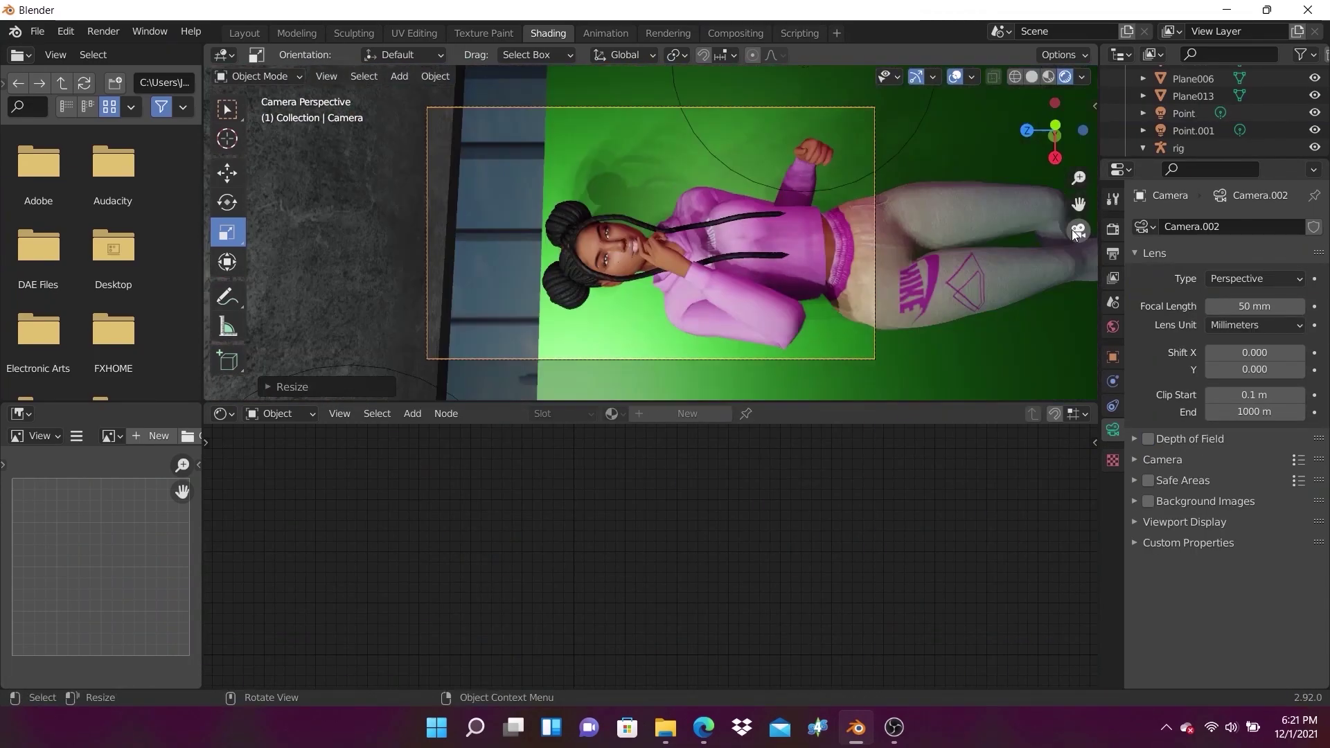
key("KP_0")
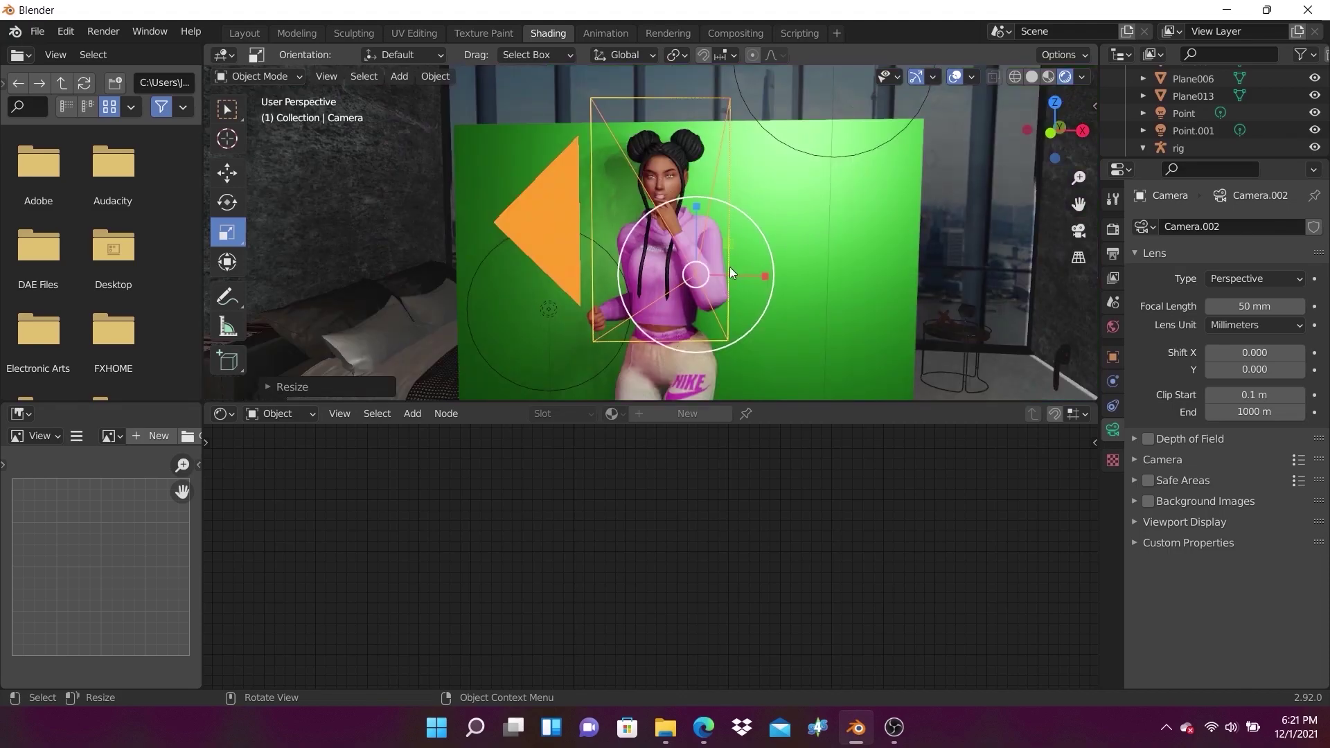
- Check the wood wall and both point lights, then return to the camera view
left_click(530, 265)
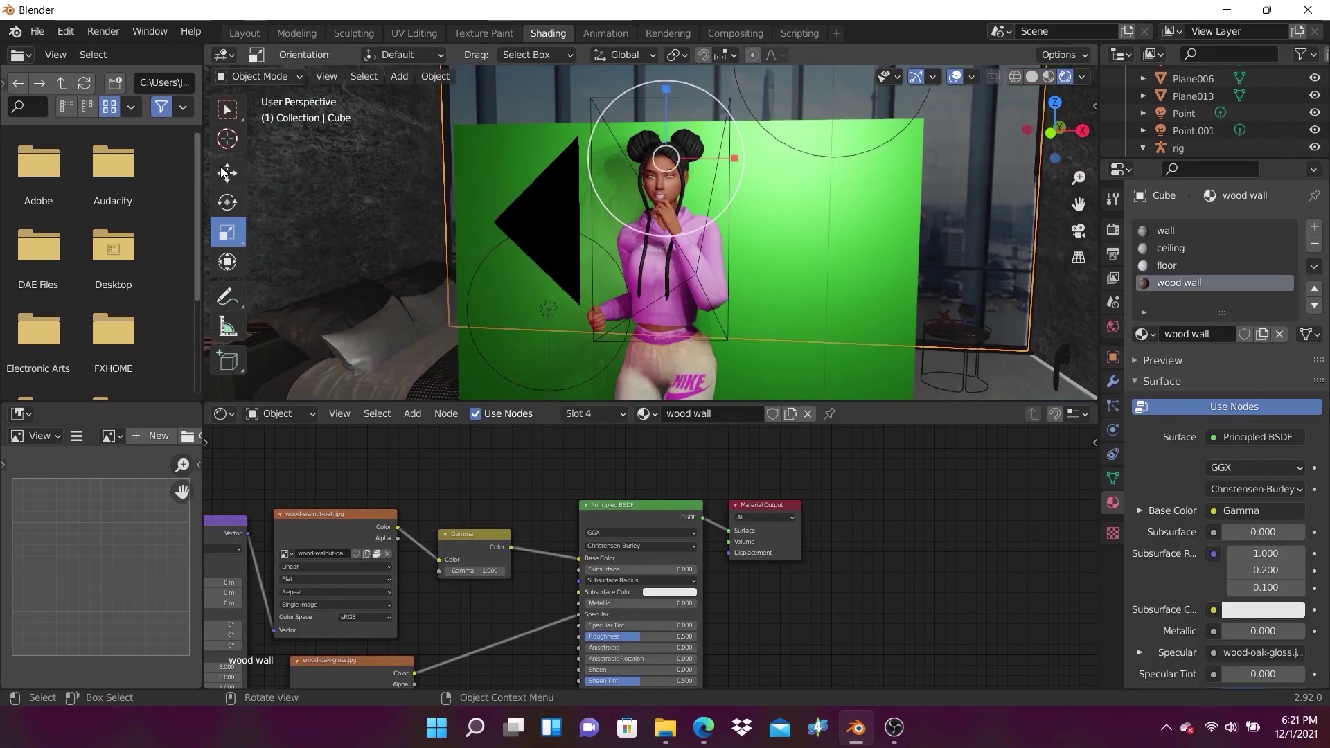
left_click(227, 109)
scroll(795, 226, "down", 2)
left_click(754, 138)
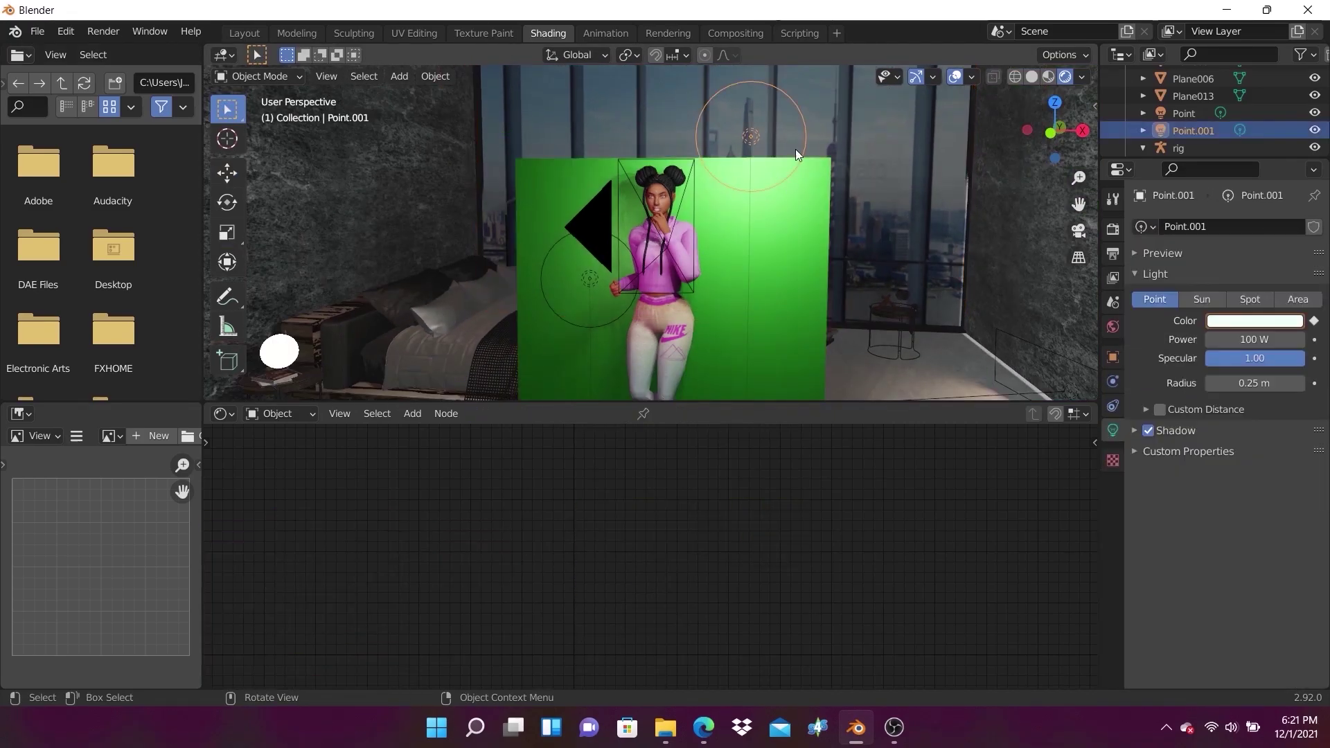
left_click(588, 295)
key("KP_0")
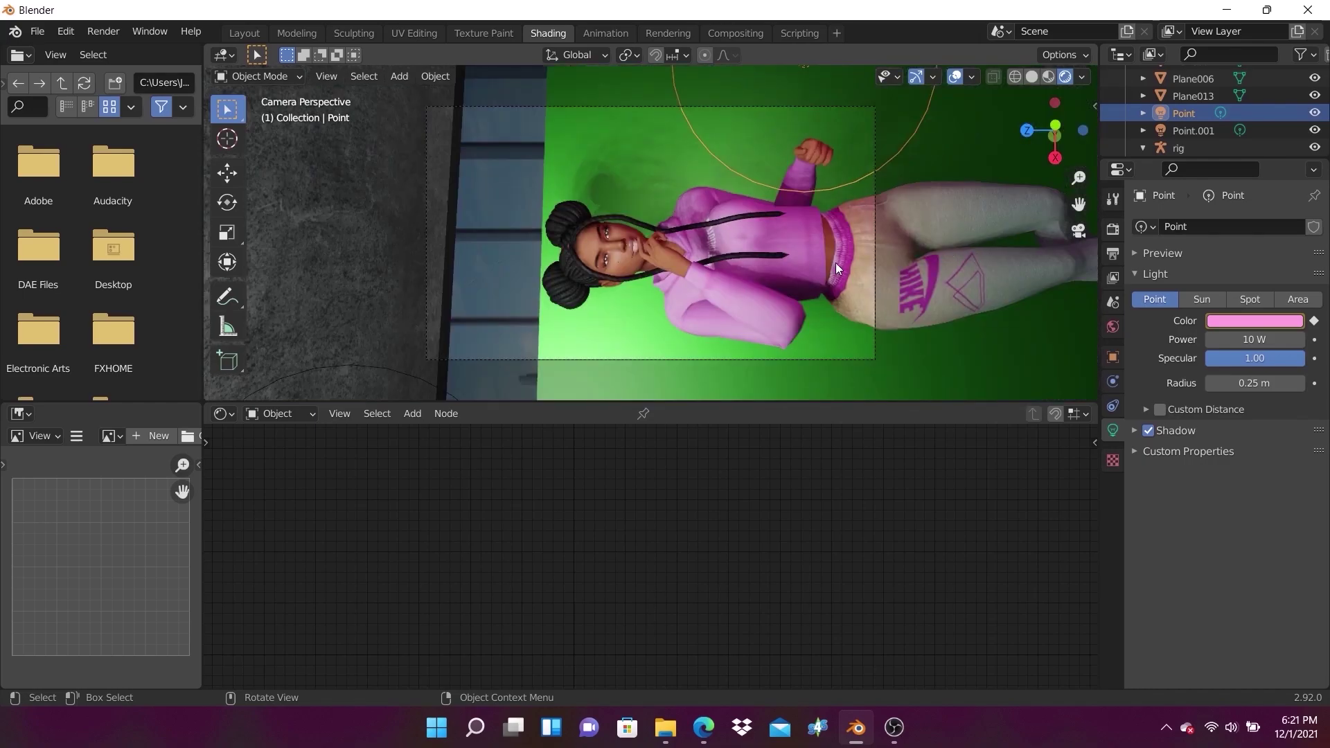